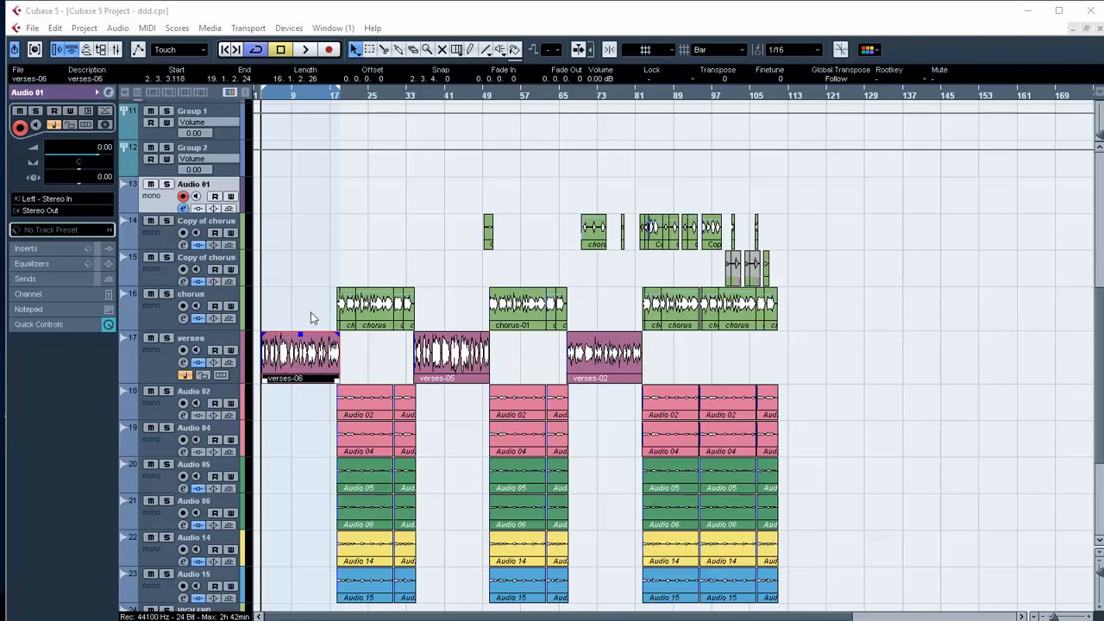
- Play back the verses-06 vocal from the start of the loop range and stop
{"action": "left_click", "coordinate": [317, 281]}
{"action": "key", "text": "space"}
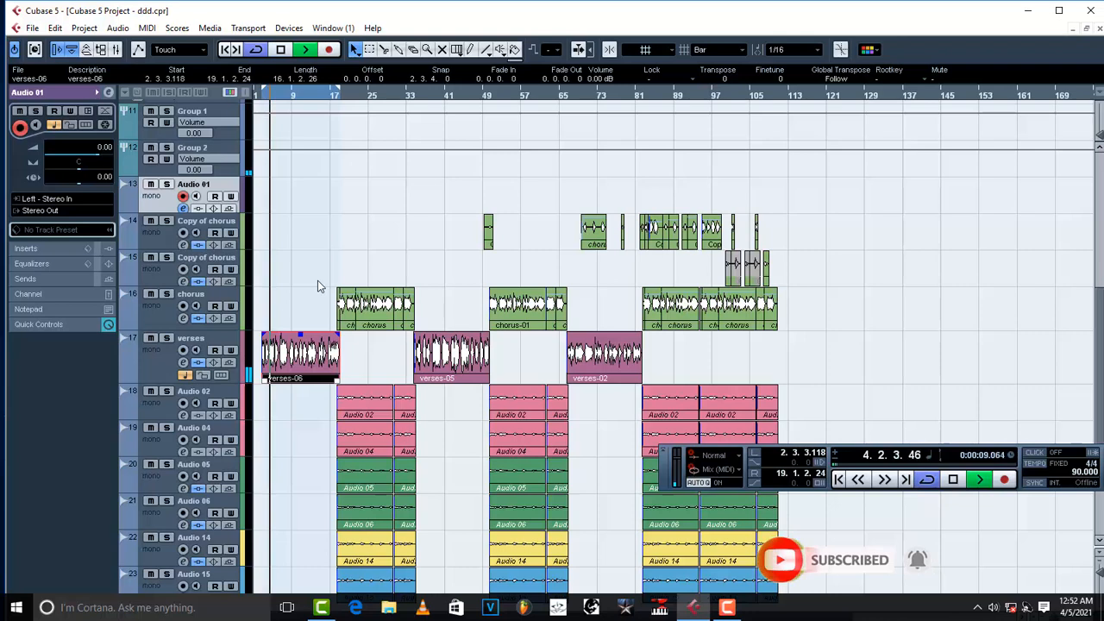
{"action": "key", "text": "space"}
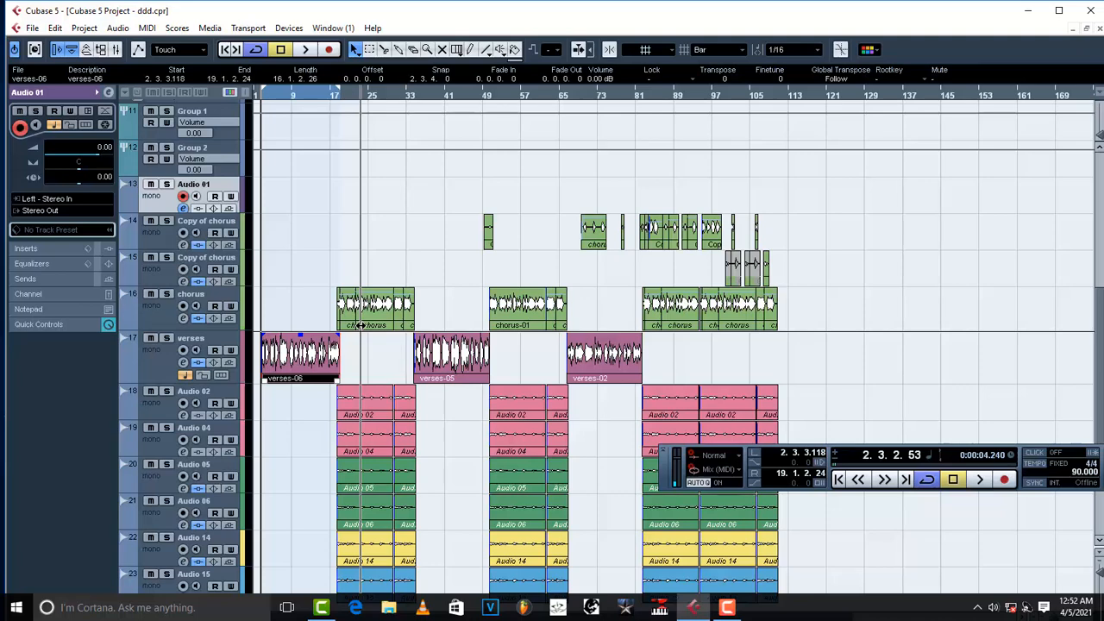
- Zoom in on the verses-06 clip and open the RCompressor Stereo insert of the Group 2 track
{"action": "key", "text": "h"}
{"action": "key", "text": "h"}
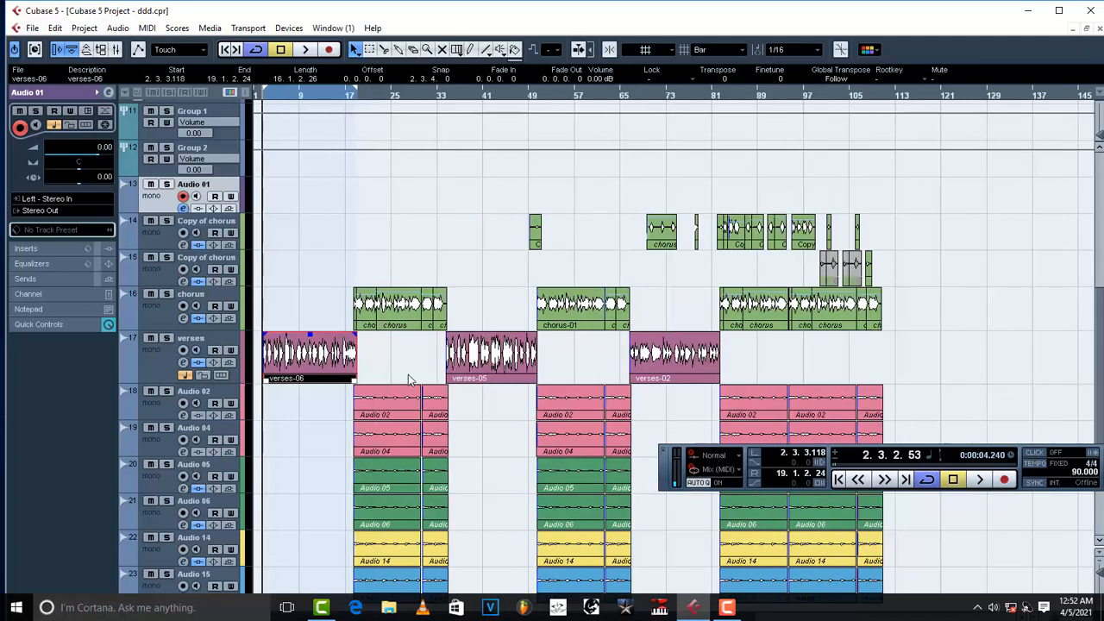
{"action": "key", "text": "h"}
{"action": "key", "text": "h"}
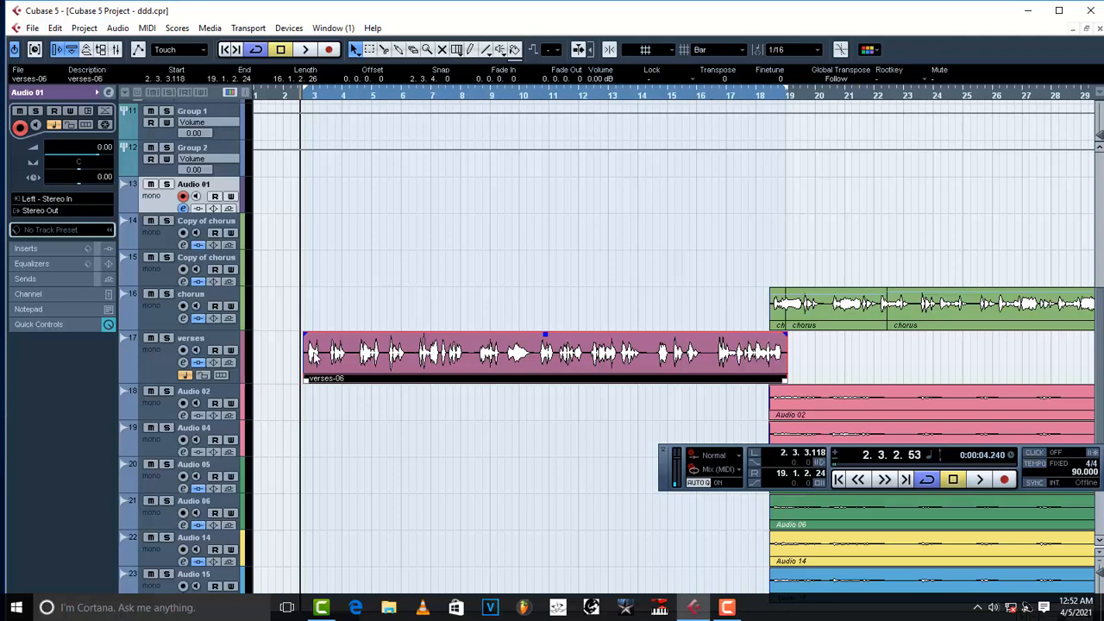
{"action": "scroll", "coordinate": [321, 268], "scroll_direction": "up", "scroll_amount": 5}
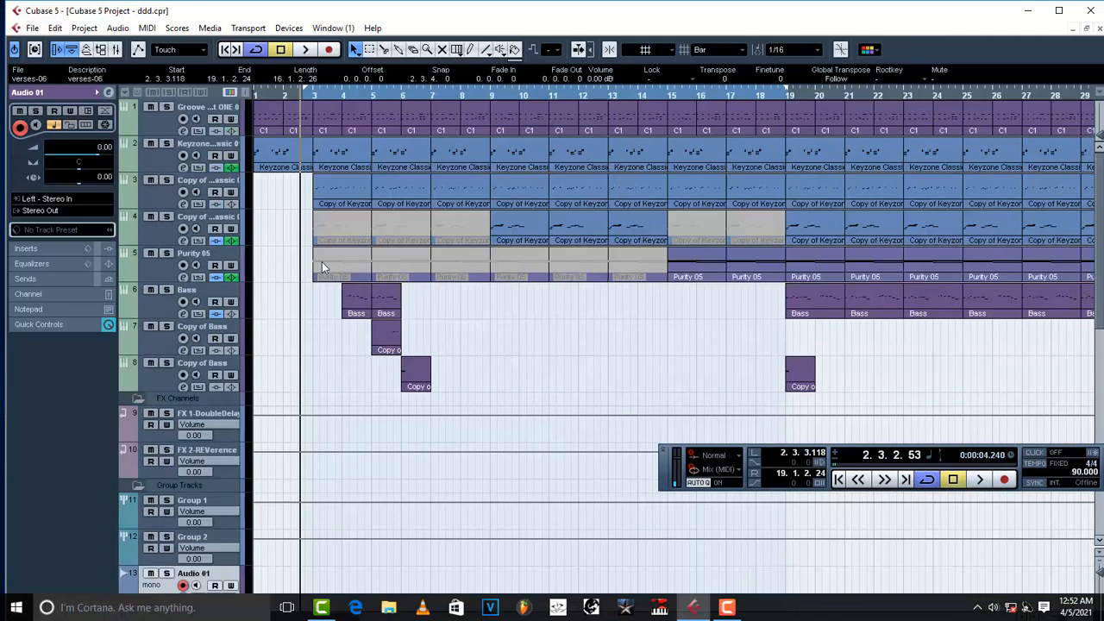
{"action": "scroll", "coordinate": [322, 261], "scroll_direction": "down", "scroll_amount": 3}
{"action": "left_click", "coordinate": [222, 433]}
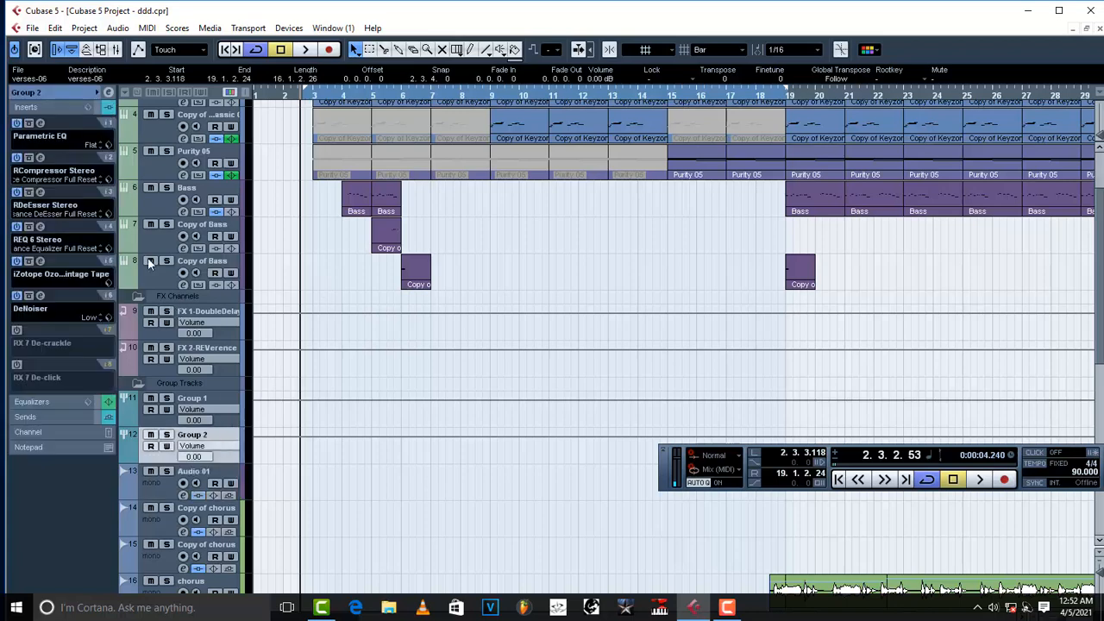
{"action": "left_click", "coordinate": [41, 160]}
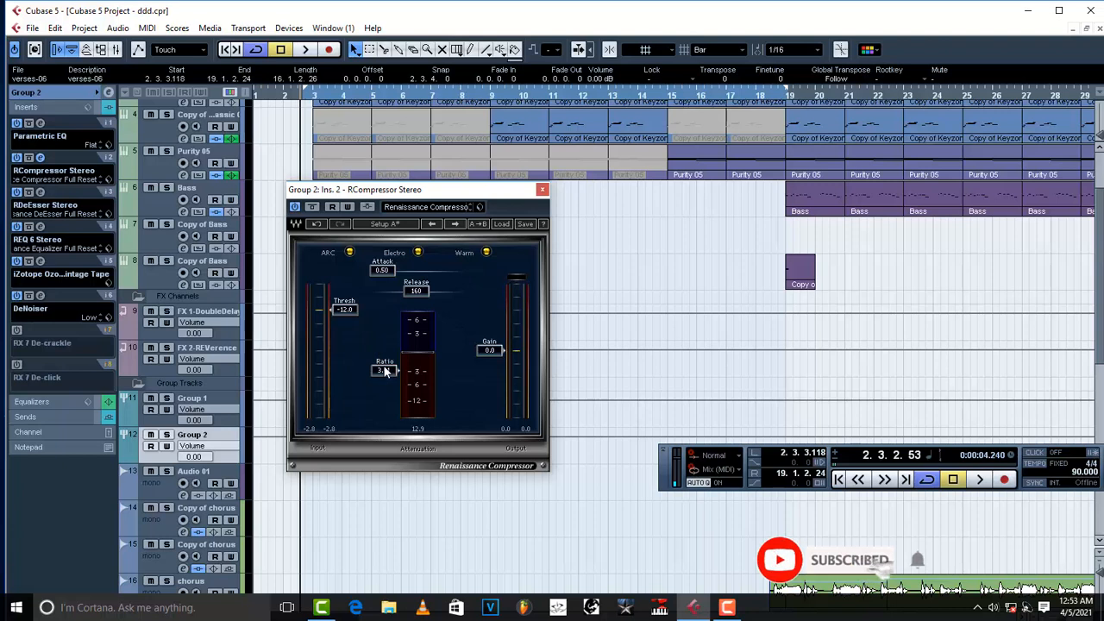
- Listen to the verse through RCompressor with its existing settings and stop playback
{"action": "key", "text": "space"}
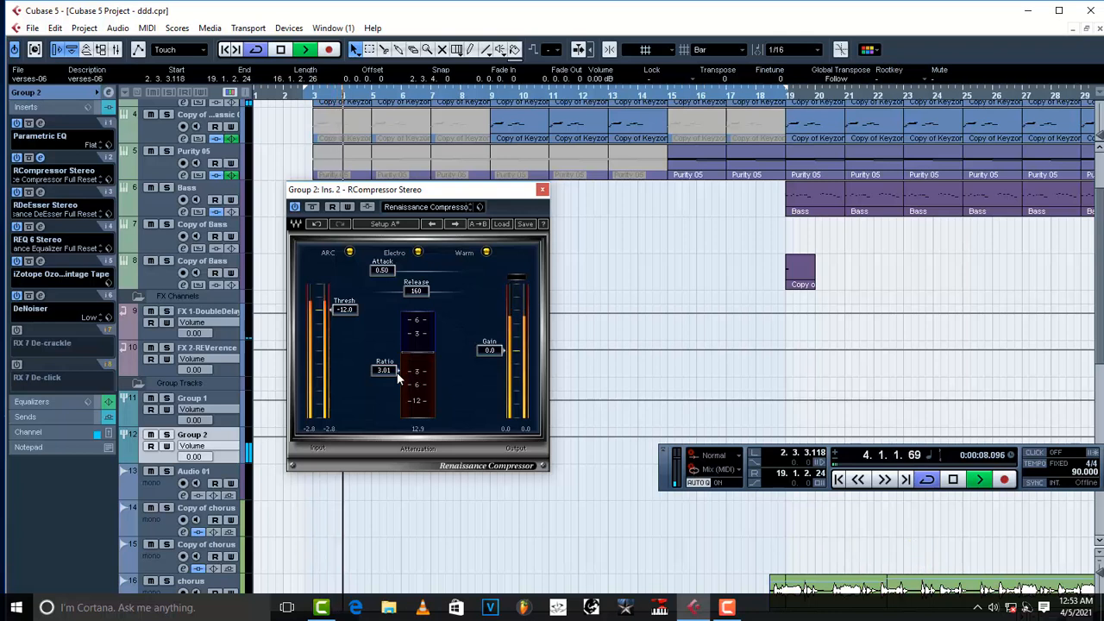
{"action": "key", "text": "space"}
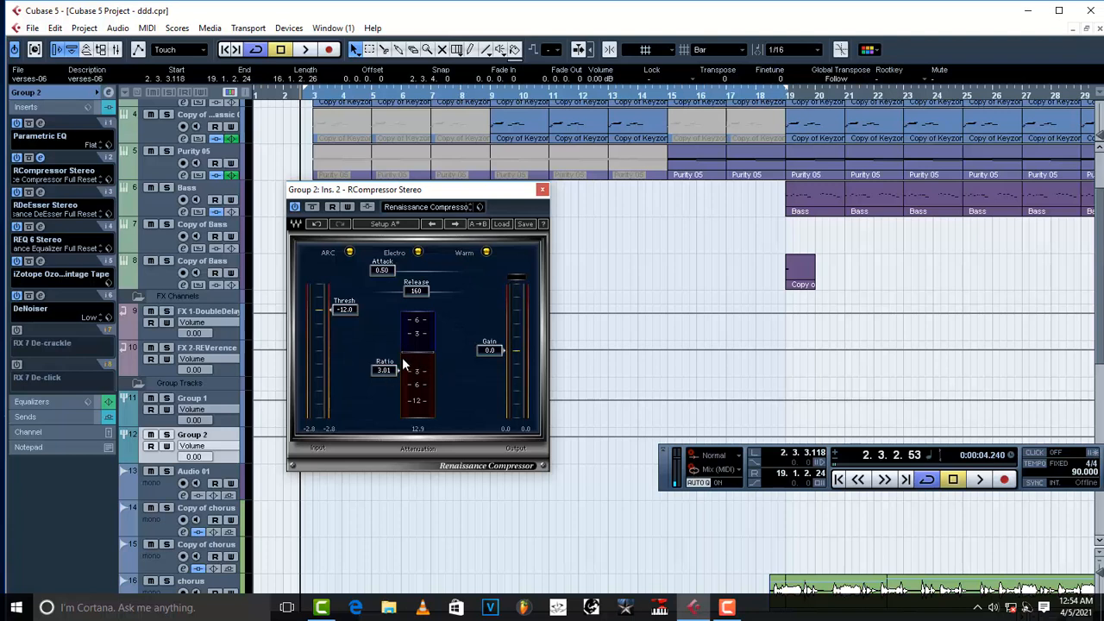
{"action": "key", "text": "space"}
{"action": "key", "text": "space"}
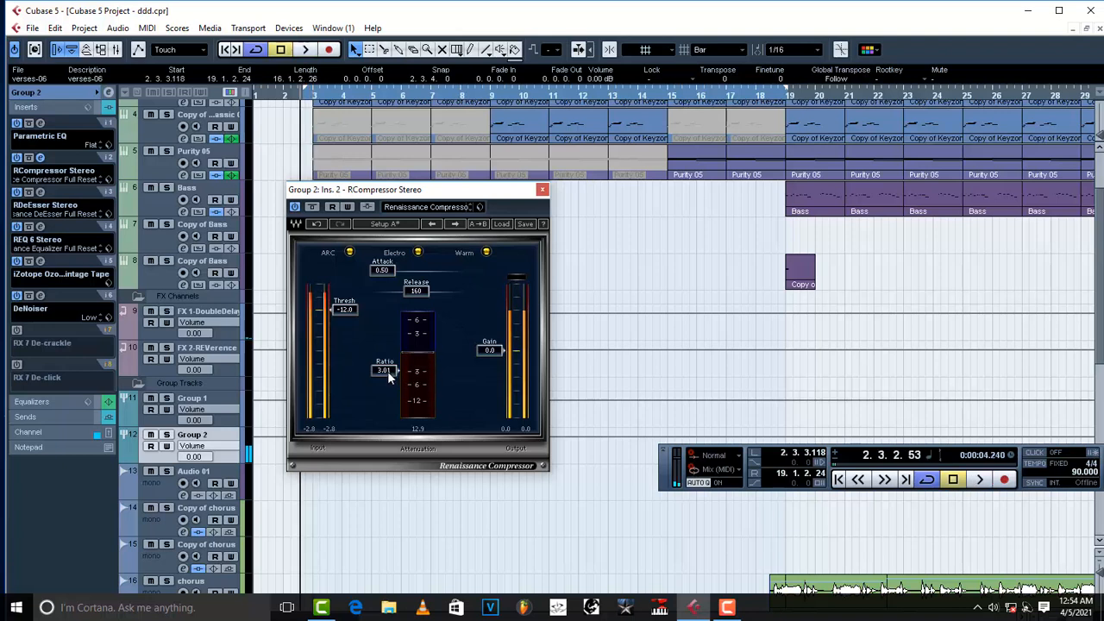
- Lower the compressor ratio to about 0.71 and audition the verse twice with that setting
{"action": "left_click_drag", "start_coordinate": [387, 369], "coordinate": [387, 334]}
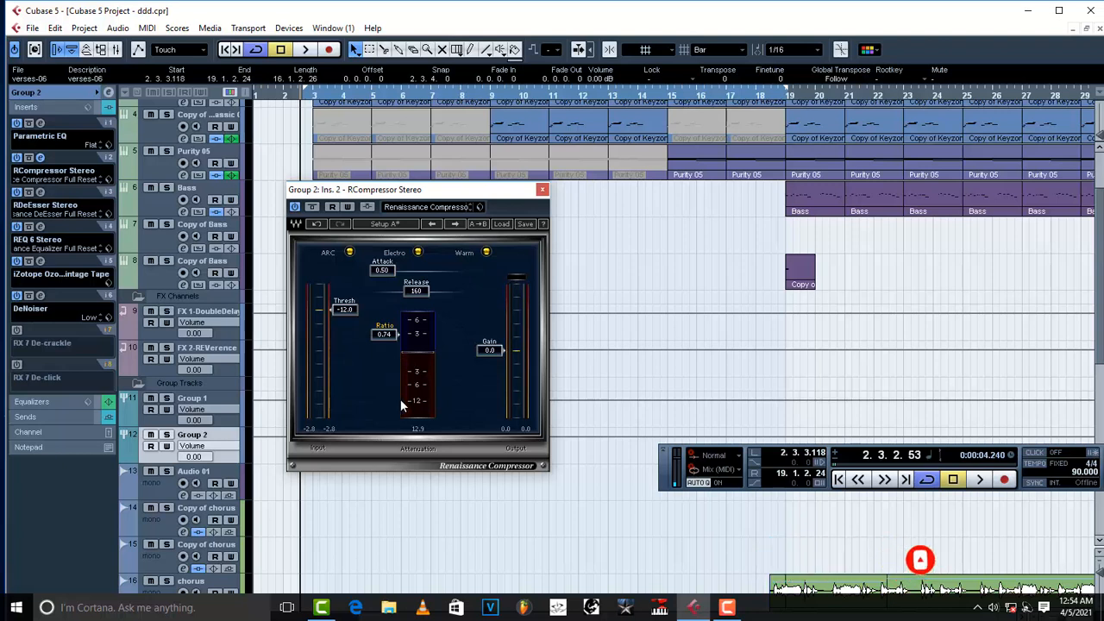
{"action": "scroll", "coordinate": [382, 339], "scroll_direction": "up", "scroll_amount": 4}
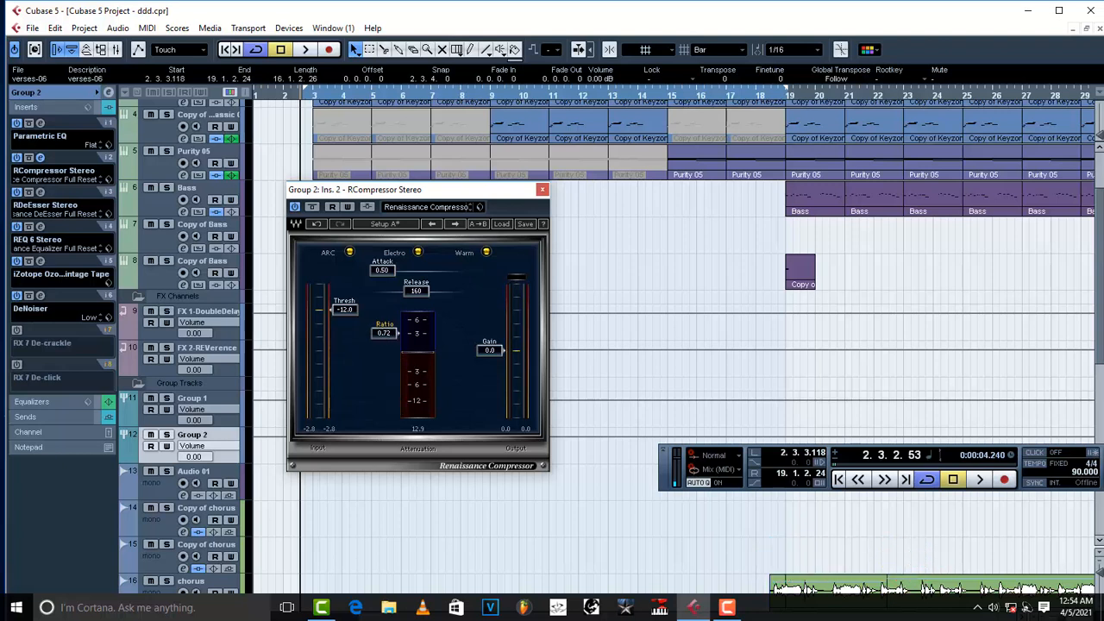
{"action": "key", "text": "space"}
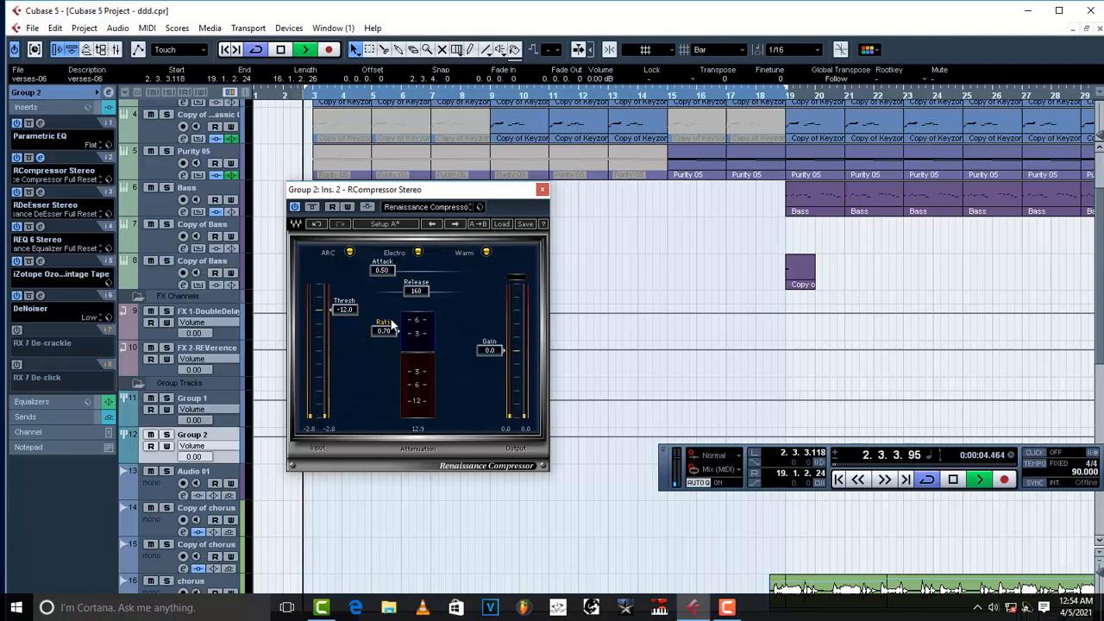
{"action": "key", "text": "space"}
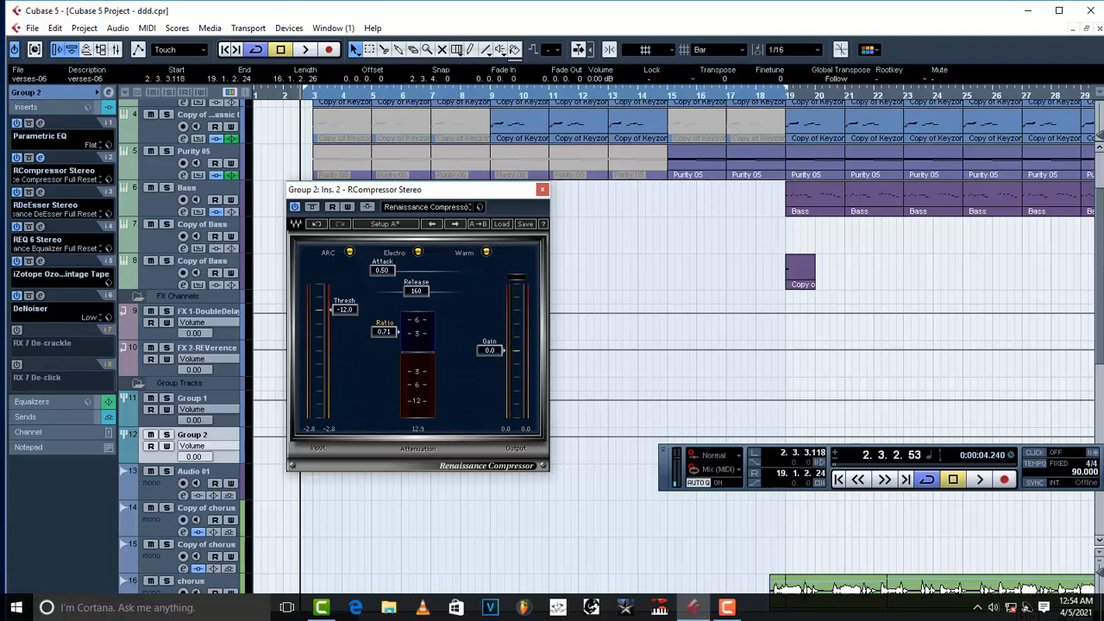
{"action": "key", "text": "space"}
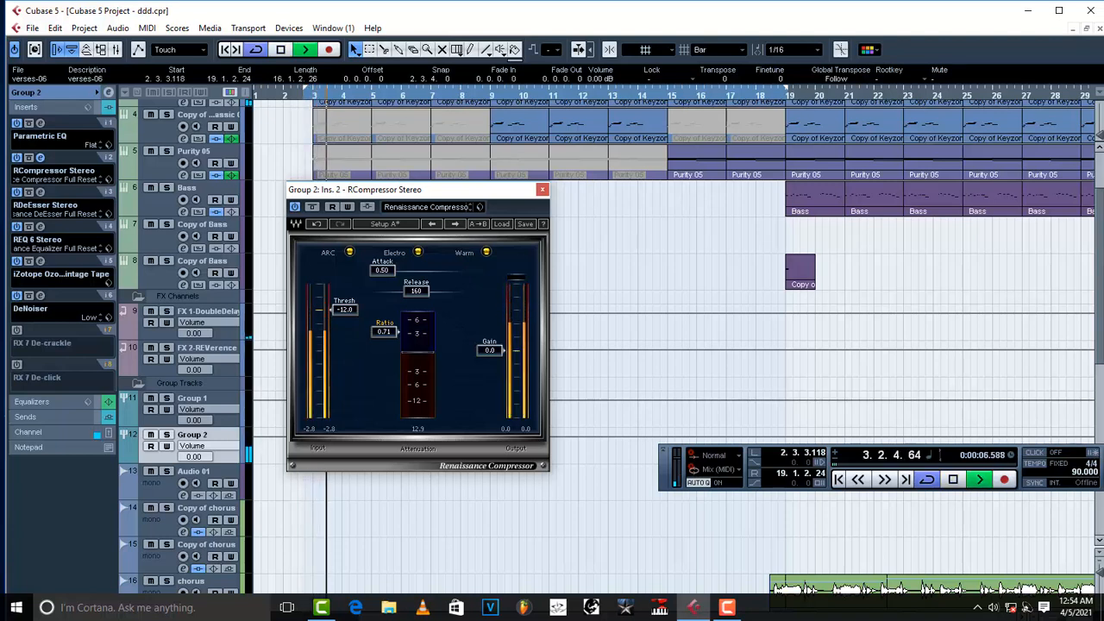
{"action": "key", "text": "space"}
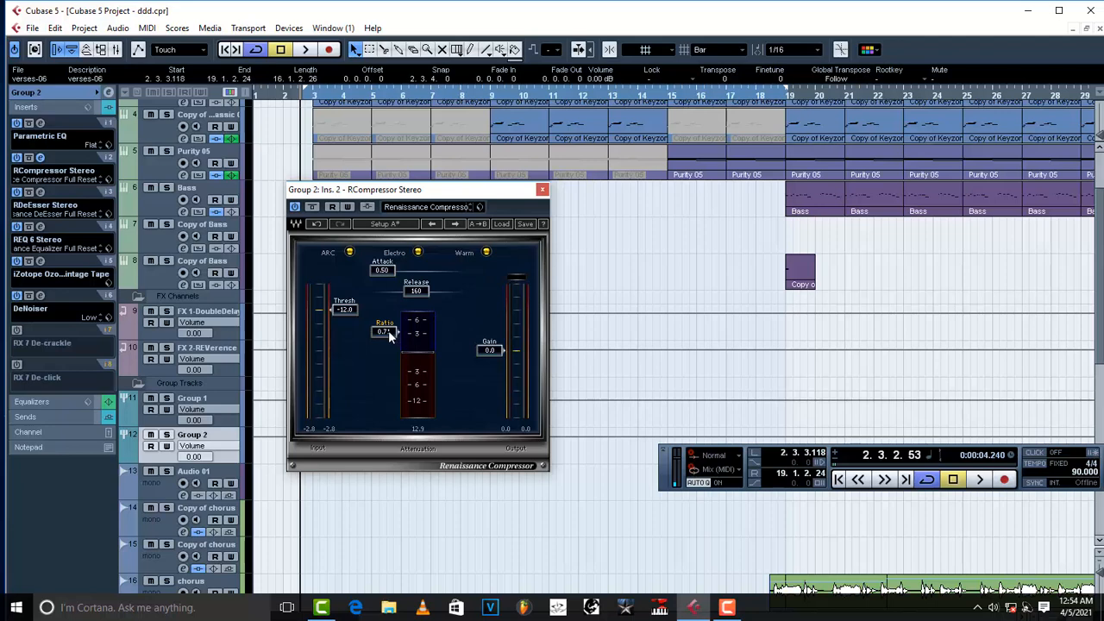
- Raise the compressor ratio to 3.10 and close the RCompressor window
{"action": "left_click_drag", "start_coordinate": [388, 331], "coordinate": [388, 372]}
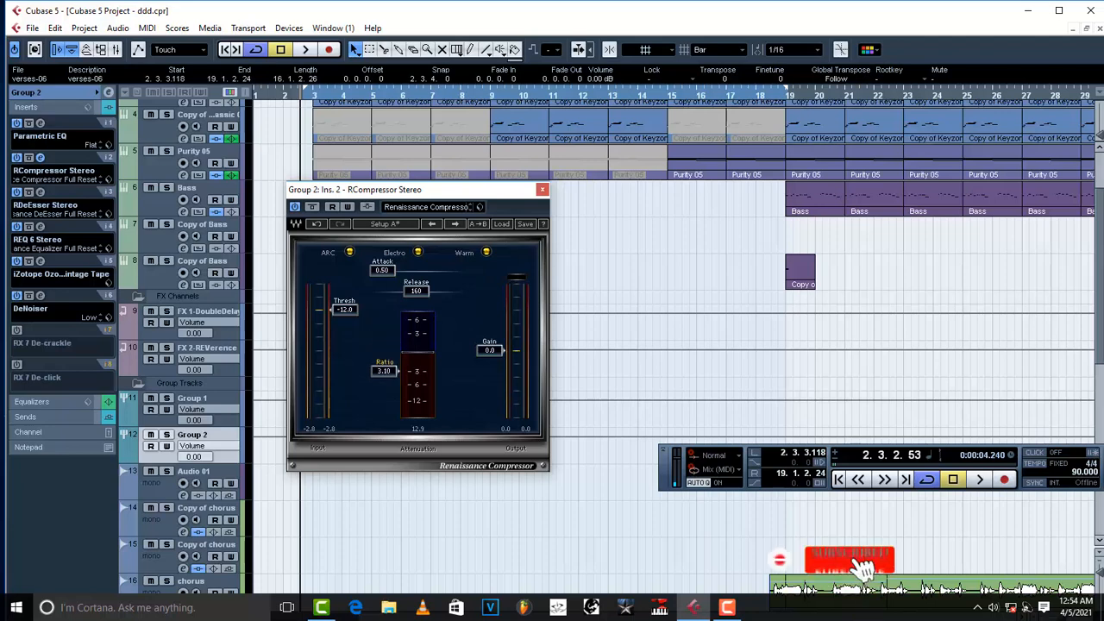
{"action": "left_click", "coordinate": [542, 189]}
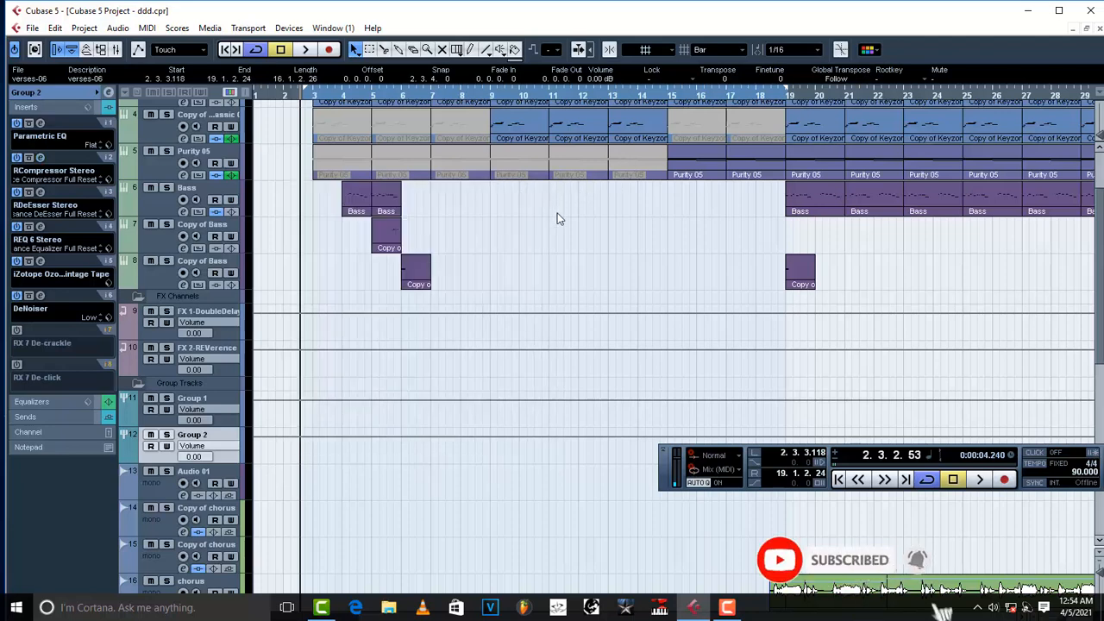
- Place the playback cursor at about bar 17 of the verses-06 clip and repeatedly audition that passage
{"action": "scroll", "coordinate": [538, 265], "scroll_direction": "up", "scroll_amount": 3}
{"action": "scroll", "coordinate": [538, 265], "scroll_direction": "down", "scroll_amount": 10}
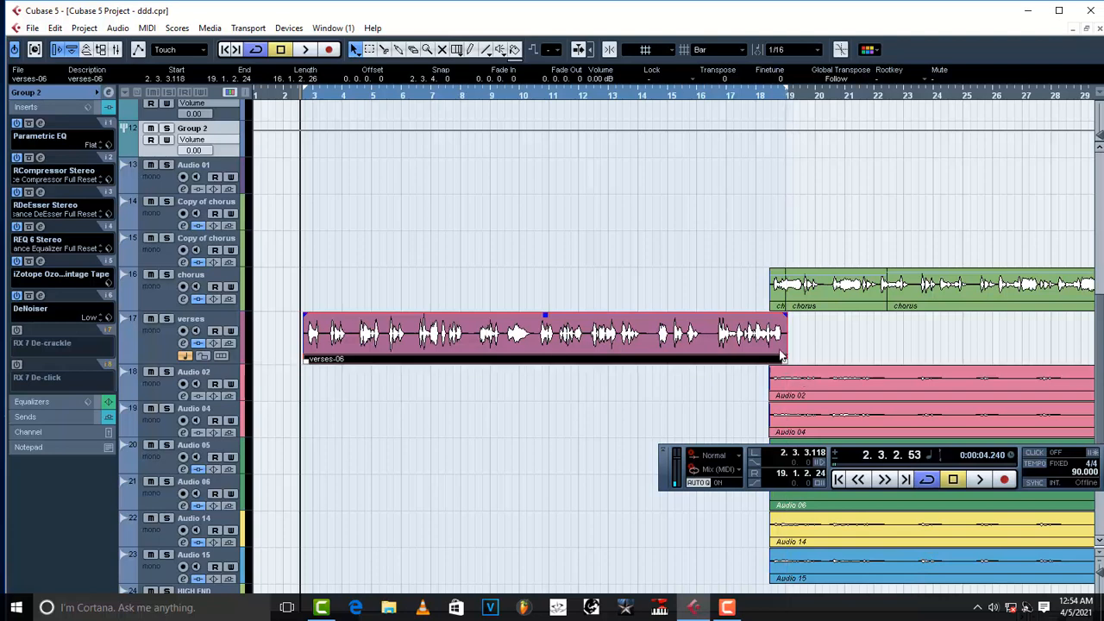
{"action": "left_click", "coordinate": [728, 105]}
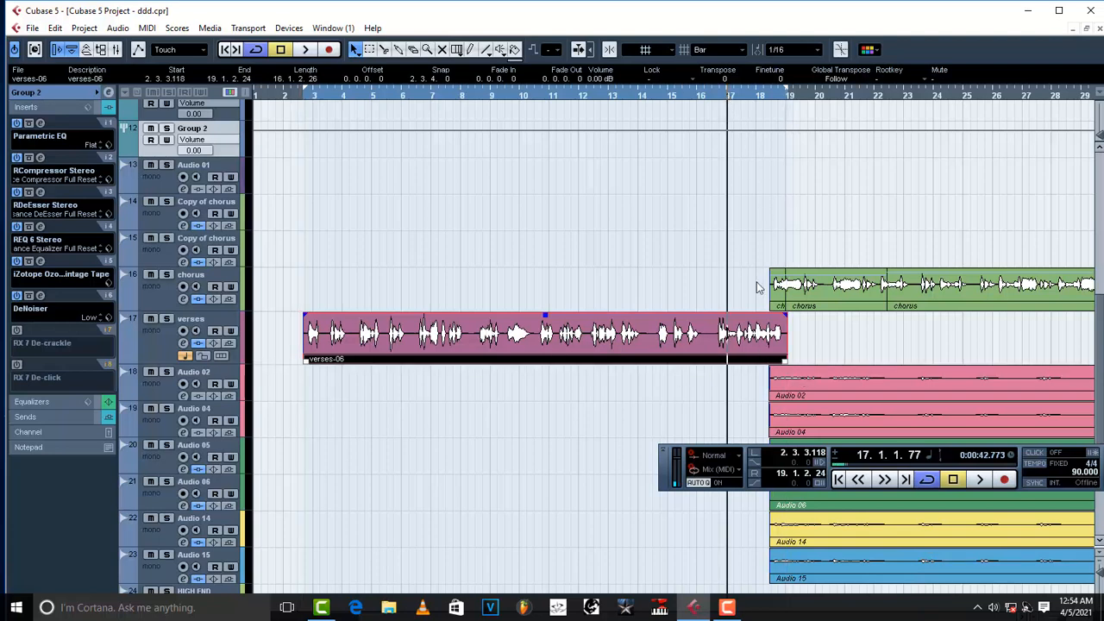
{"action": "key", "text": "space"}
{"action": "key", "text": "space"}
{"action": "key", "text": "space"}
{"action": "key", "text": "space"}
- Reopen Group 2's RCompressor, set the ratio to 0.75, and repeatedly audition the passage at bar 17
{"action": "left_click", "coordinate": [39, 159]}
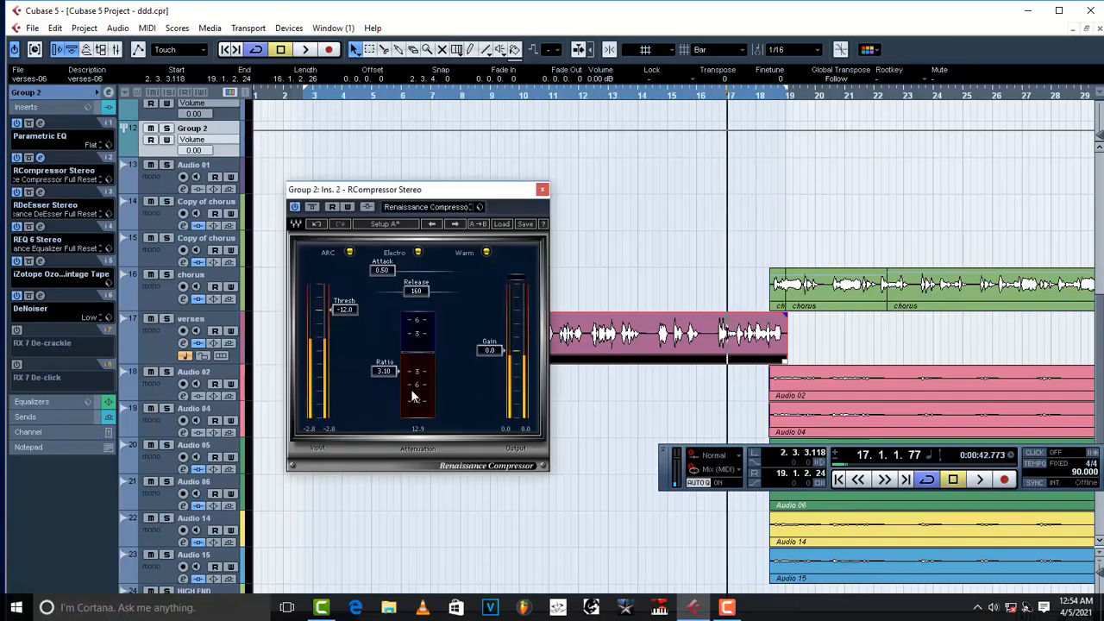
{"action": "left_click_drag", "start_coordinate": [383, 371], "coordinate": [383, 334]}
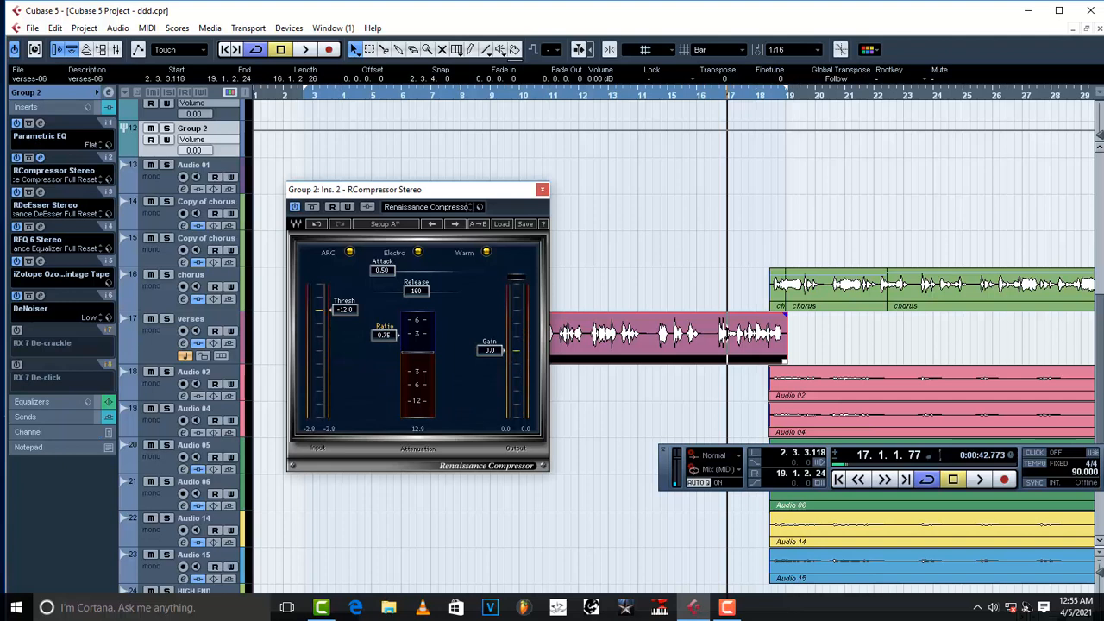
{"action": "key", "text": "space"}
{"action": "key", "text": "space"}
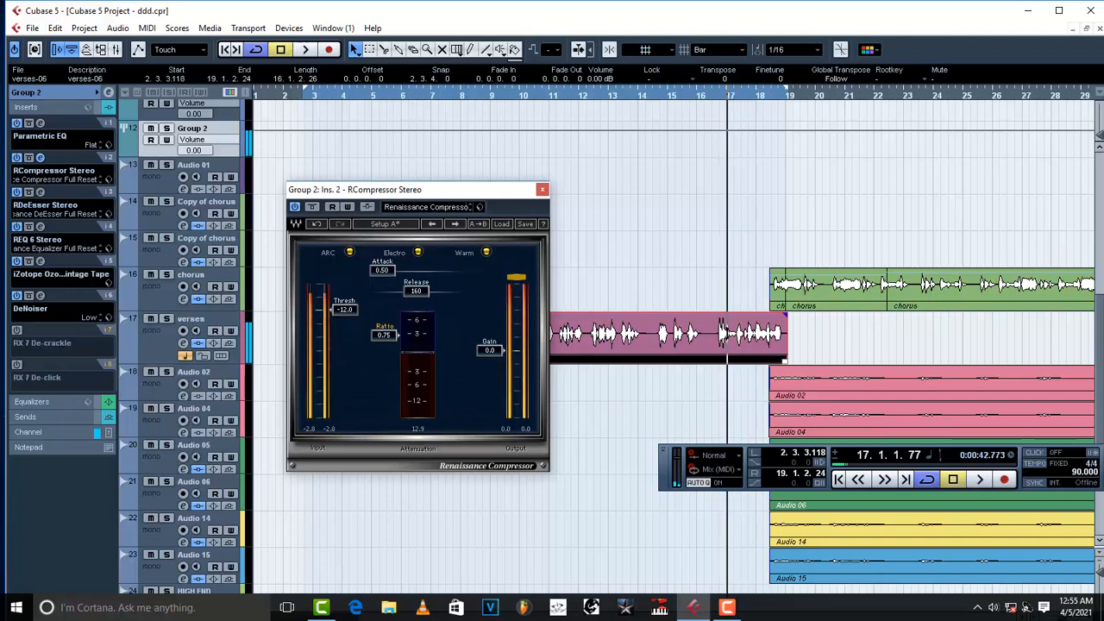
{"action": "key", "text": "space"}
{"action": "key", "text": "space"}
{"action": "key", "text": "space"}
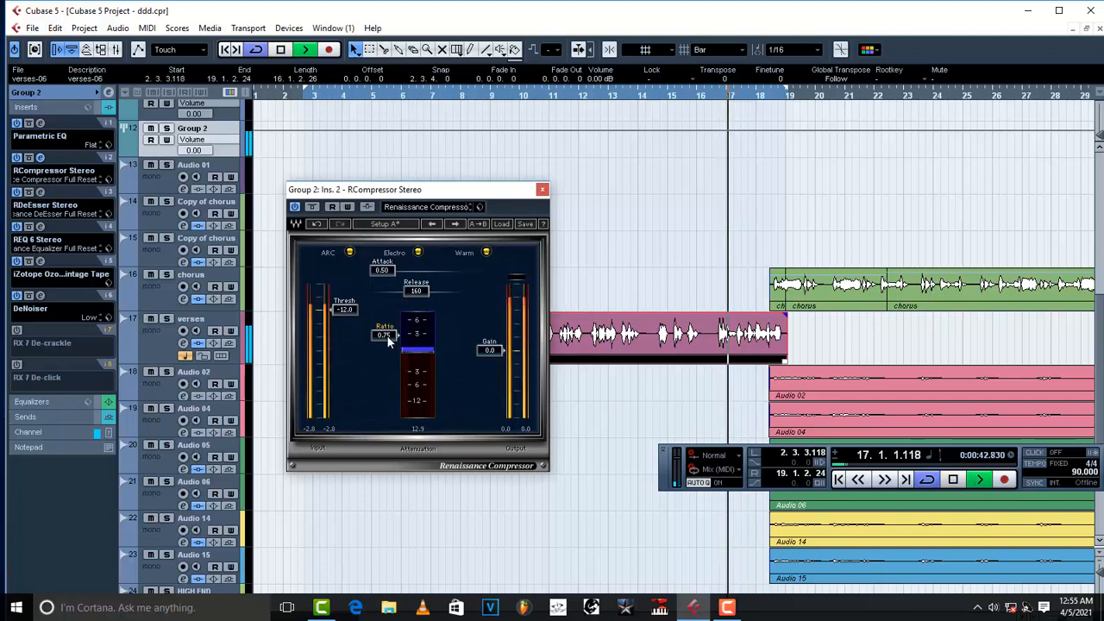
- Set the compressor ratio to 4.01 and audition the passage at bar 17
{"action": "key", "text": "space"}
{"action": "left_click_drag", "start_coordinate": [388, 341], "coordinate": [386, 377]}
{"action": "key", "text": "space"}
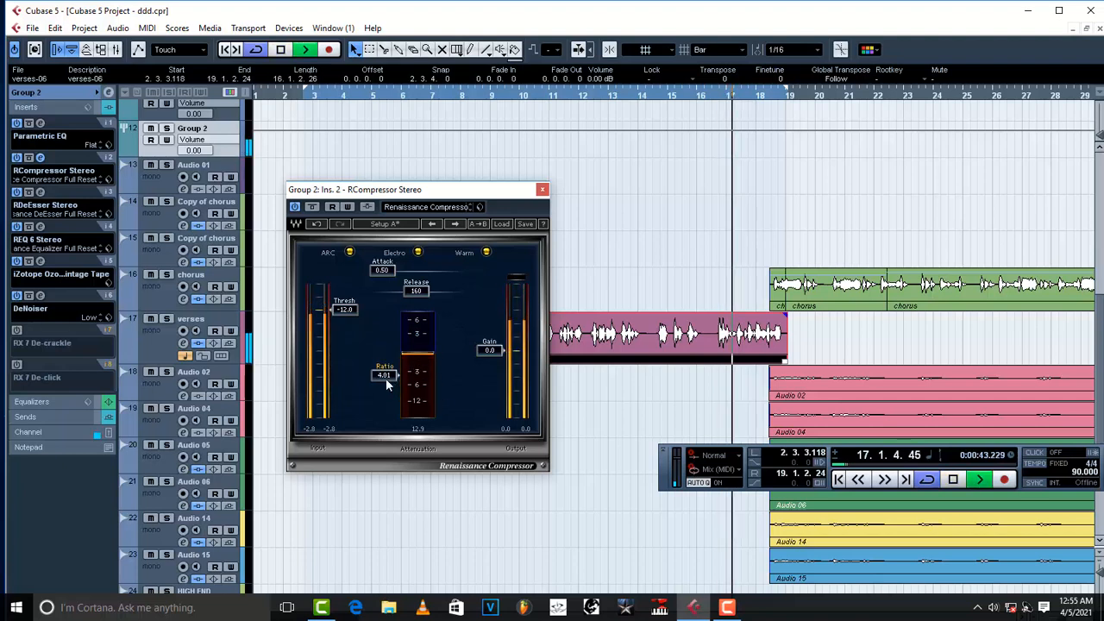
{"action": "key", "text": "space"}
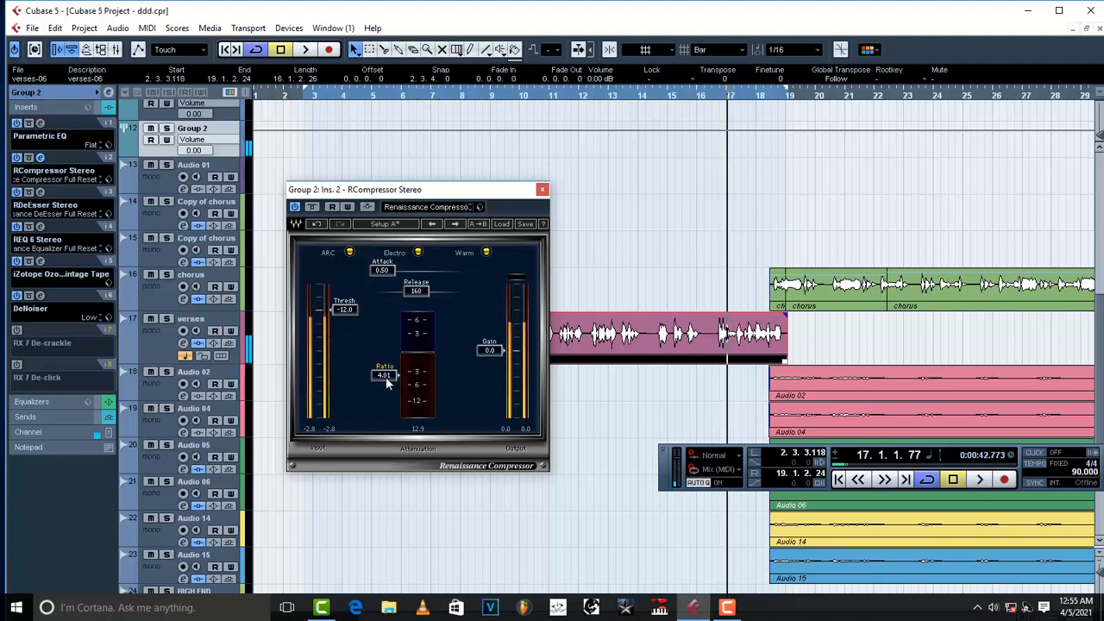
- Compare the passage at bar 17 with the compressor ratio lowered again and with it raised to 5.06
{"action": "left_click_drag", "start_coordinate": [386, 376], "coordinate": [385, 339]}
{"action": "key", "text": "space"}
{"action": "key", "text": "space"}
{"action": "key", "text": "space"}
{"action": "key", "text": "space"}
{"action": "key", "text": "space"}
{"action": "left_click_drag", "start_coordinate": [386, 340], "coordinate": [386, 380]}
{"action": "key", "text": "space"}
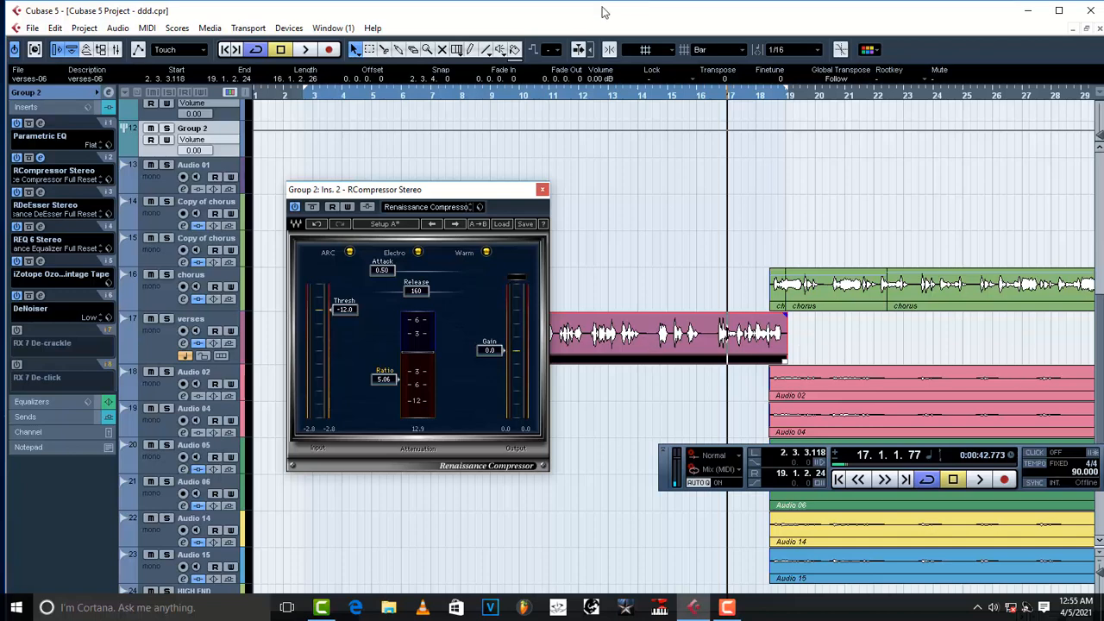
- Set the volume of the verses-06 clip to -15 dB
{"action": "scroll", "coordinate": [597, 79], "scroll_direction": "down", "scroll_amount": 13}
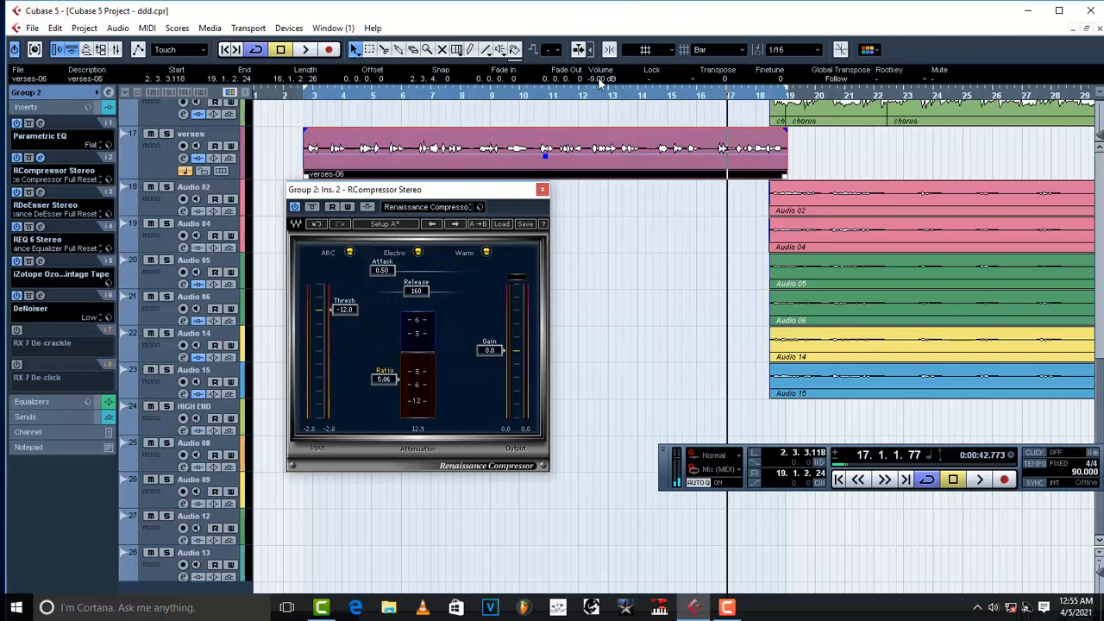
{"action": "scroll", "coordinate": [601, 81], "scroll_direction": "up", "scroll_amount": 16}
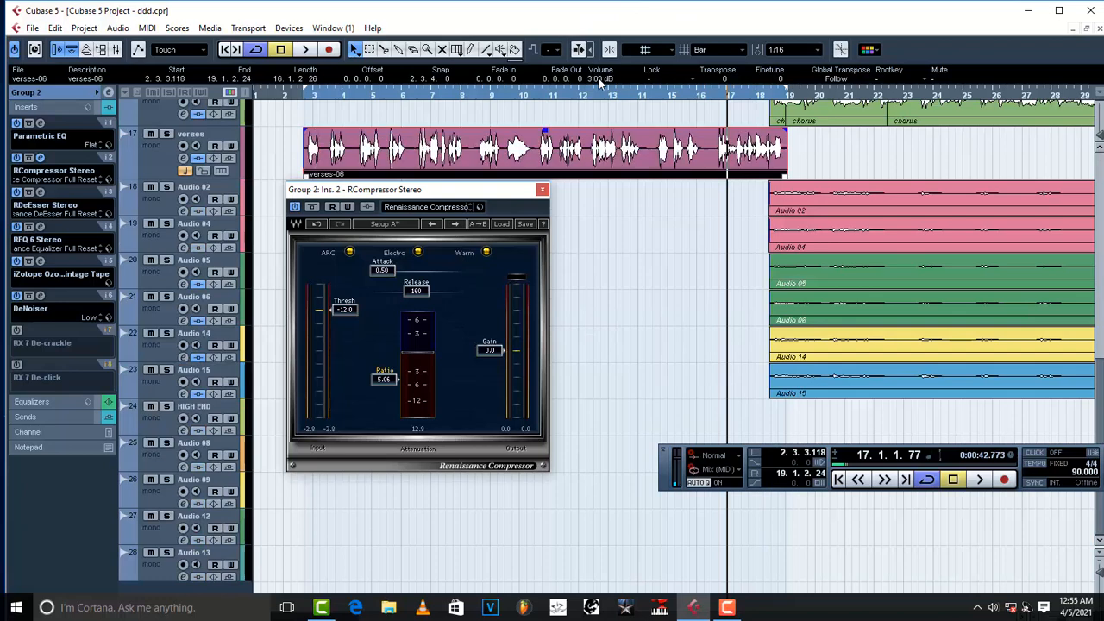
{"action": "scroll", "coordinate": [601, 80], "scroll_direction": "down", "scroll_amount": 15}
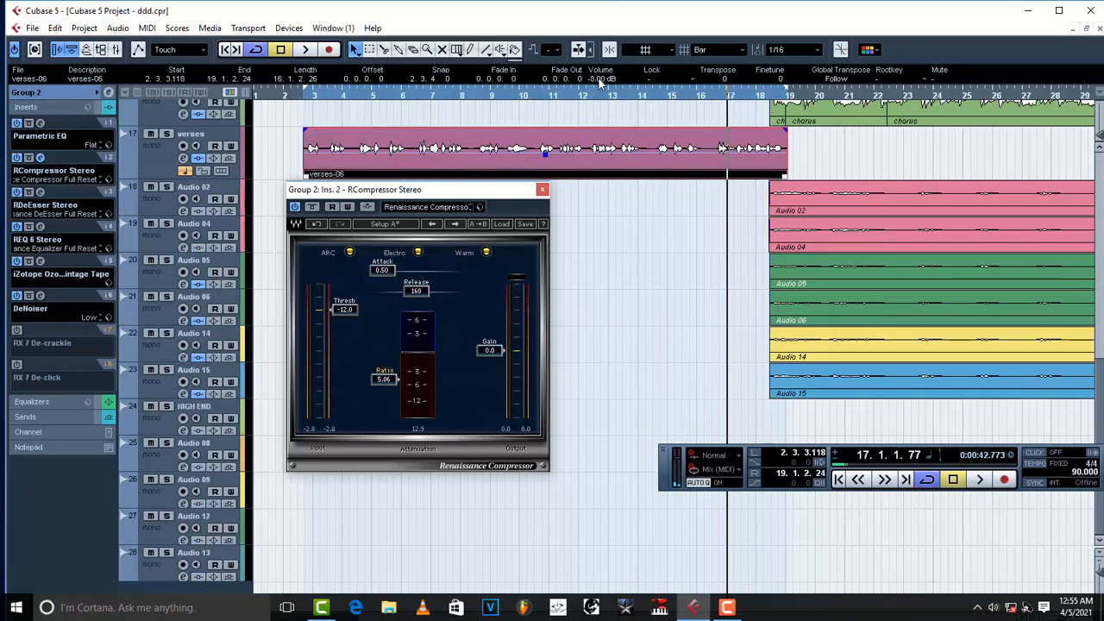
{"action": "scroll", "coordinate": [601, 80], "scroll_direction": "down", "scroll_amount": 3}
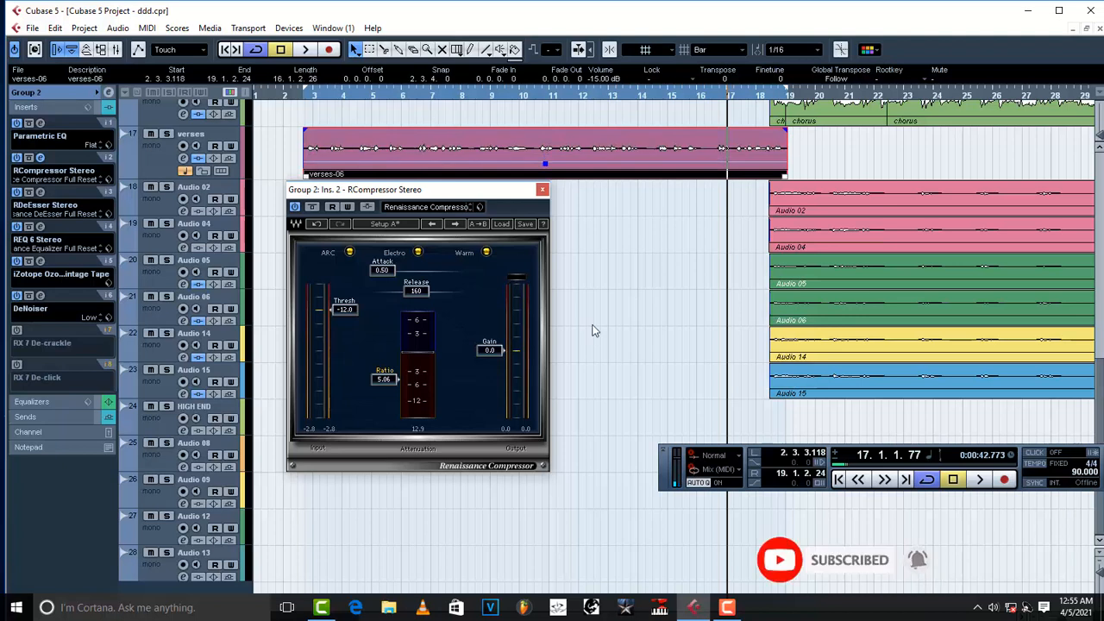
- Play the verses-06 clip from its start and lower the compressor ratio to 0.58 while listening
{"action": "double_click", "coordinate": [305, 97]}
{"action": "key", "text": "space"}
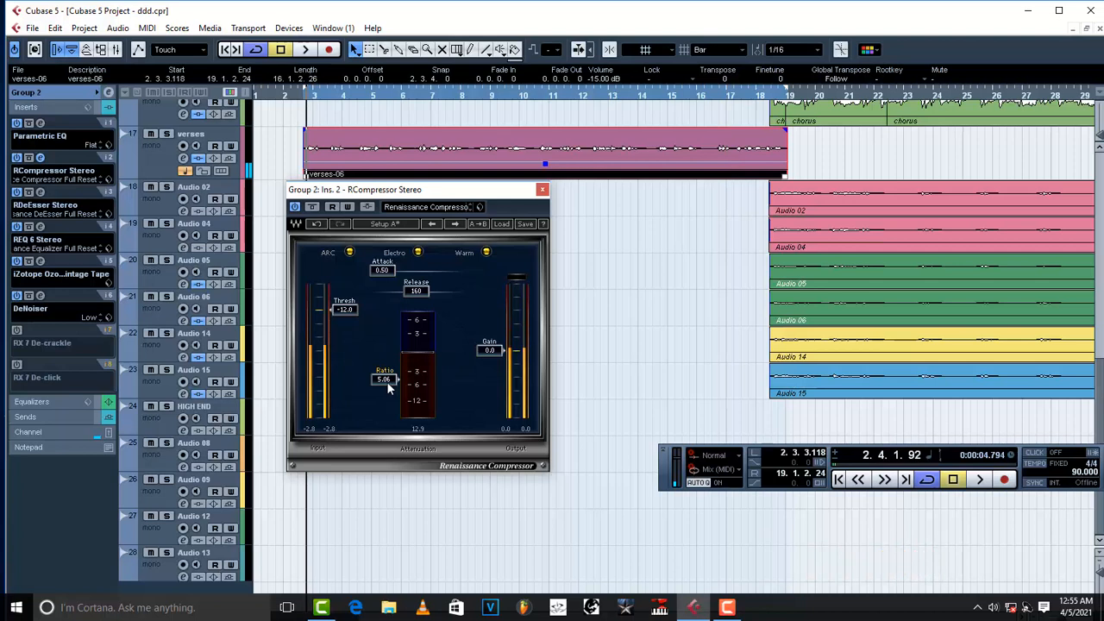
{"action": "scroll", "coordinate": [386, 381], "scroll_direction": "up", "scroll_amount": 1}
{"action": "scroll", "coordinate": [386, 381], "scroll_direction": "up", "scroll_amount": 10}
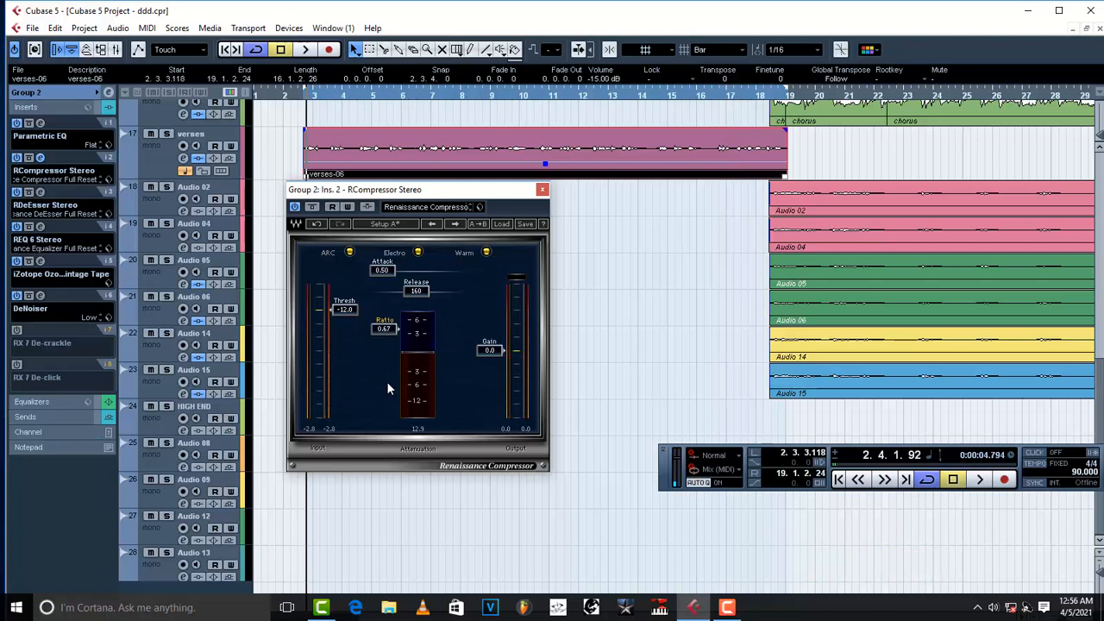
{"action": "key", "text": "space"}
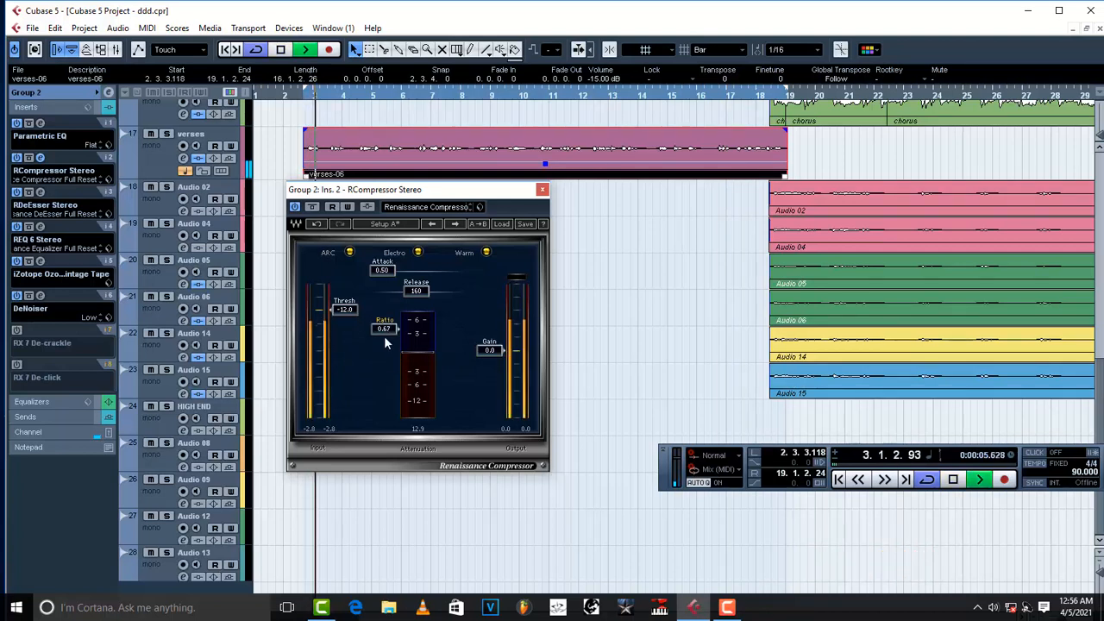
{"action": "scroll", "coordinate": [385, 328], "scroll_direction": "up", "scroll_amount": 1}
{"action": "scroll", "coordinate": [384, 332], "scroll_direction": "up", "scroll_amount": 3}
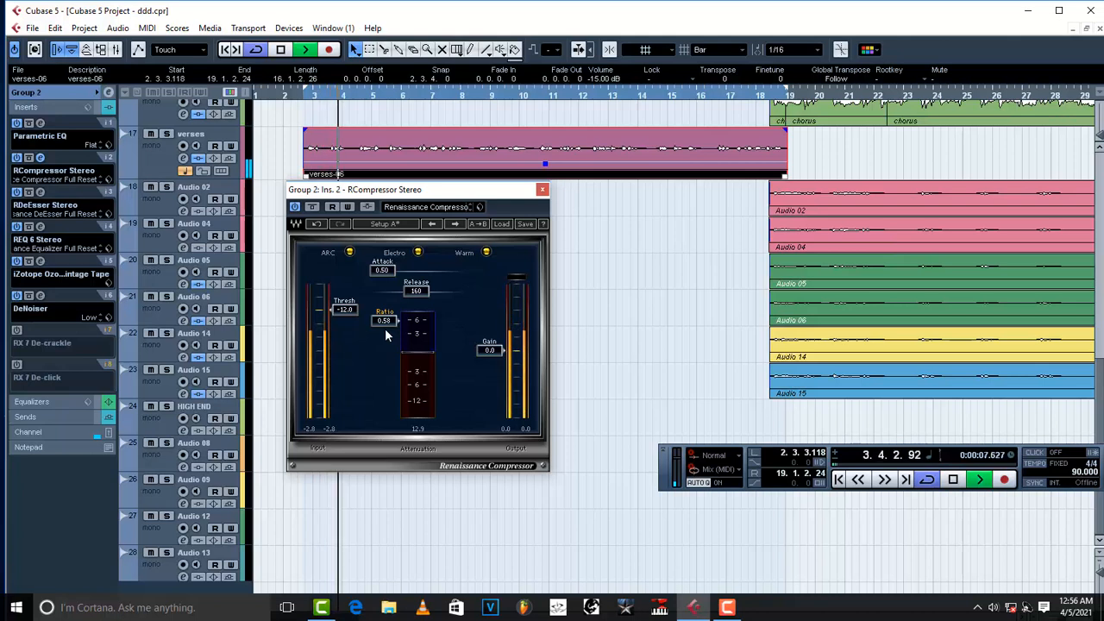
- Compare the verses-06 clip with the Group 2 compressor turned off, and turn the compressor back on
{"action": "key", "text": "space"}
{"action": "left_click", "coordinate": [295, 207]}
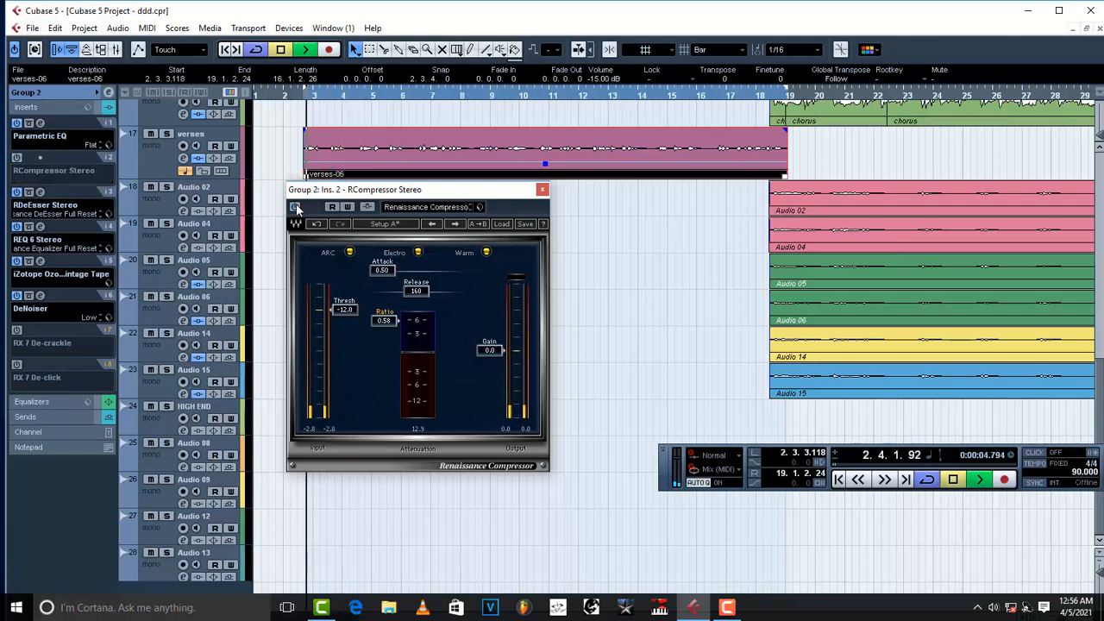
{"action": "key", "text": "space"}
{"action": "key", "text": "space"}
{"action": "left_click", "coordinate": [295, 207]}
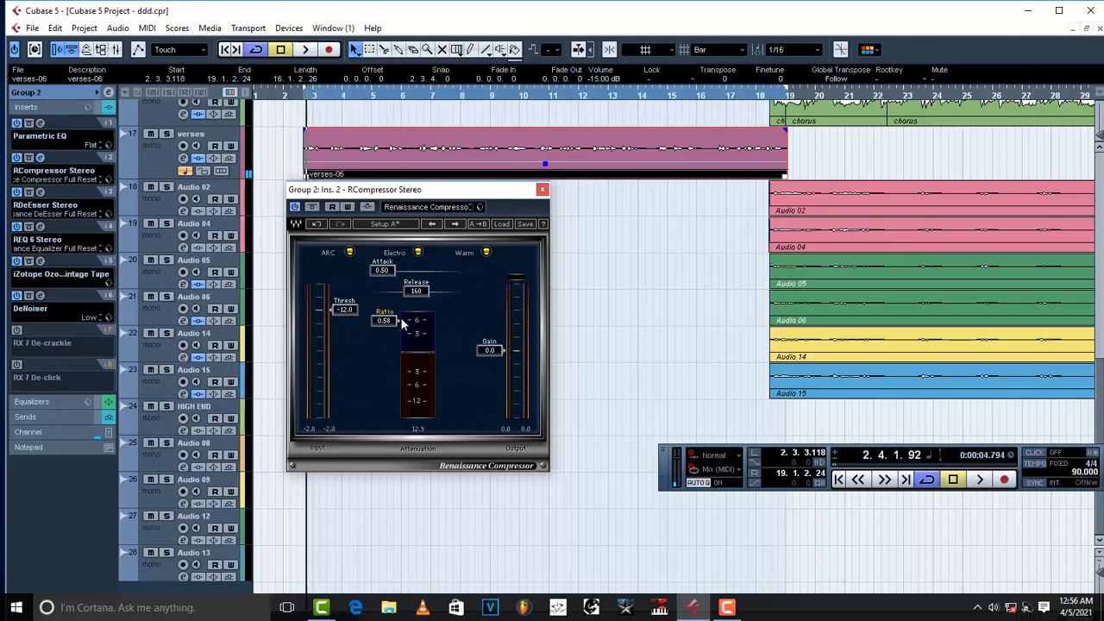
- Play the verses-06 clip while varying the compressor ratio around 0.72, and set the ratio to 1.08
{"action": "key", "text": "space"}
{"action": "scroll", "coordinate": [388, 324], "scroll_direction": "down", "scroll_amount": 3}
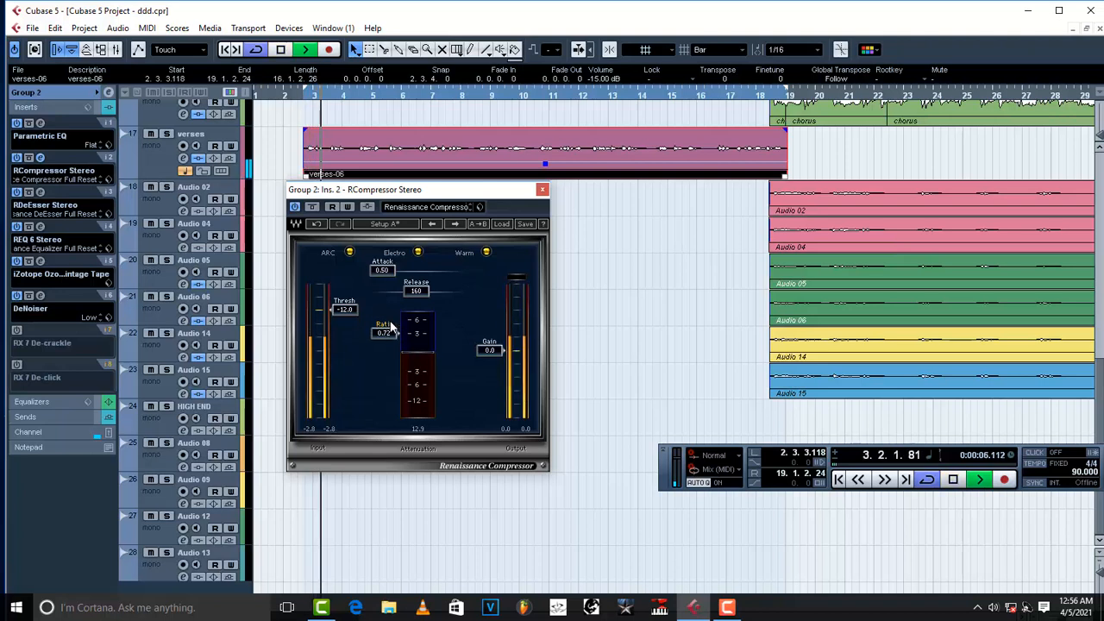
{"action": "key", "text": "space"}
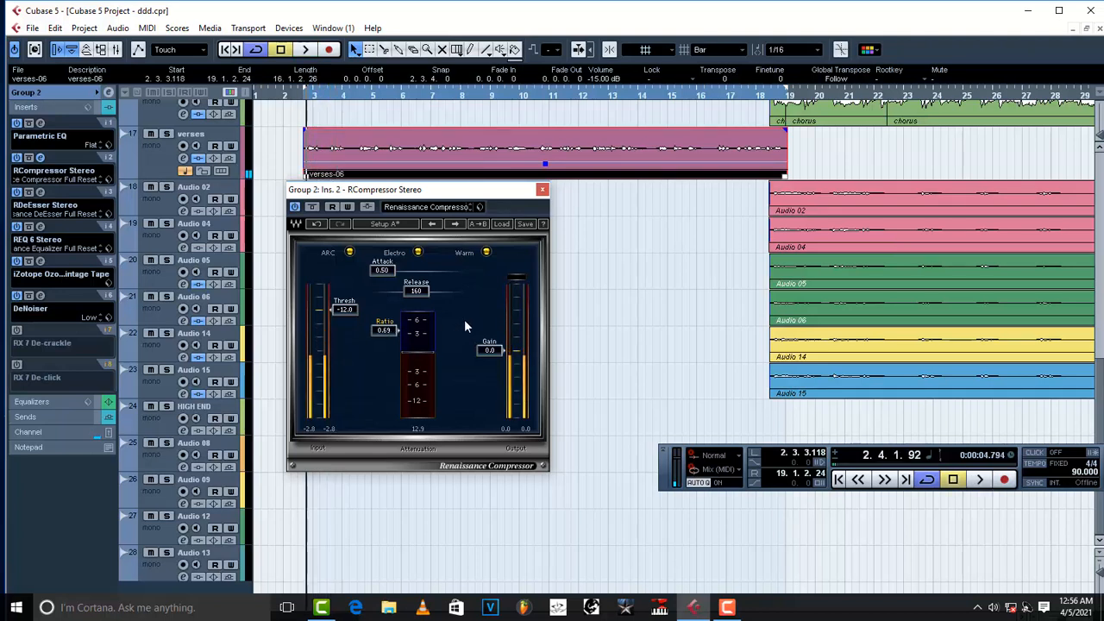
{"action": "left_click_drag", "start_coordinate": [395, 324], "coordinate": [392, 331]}
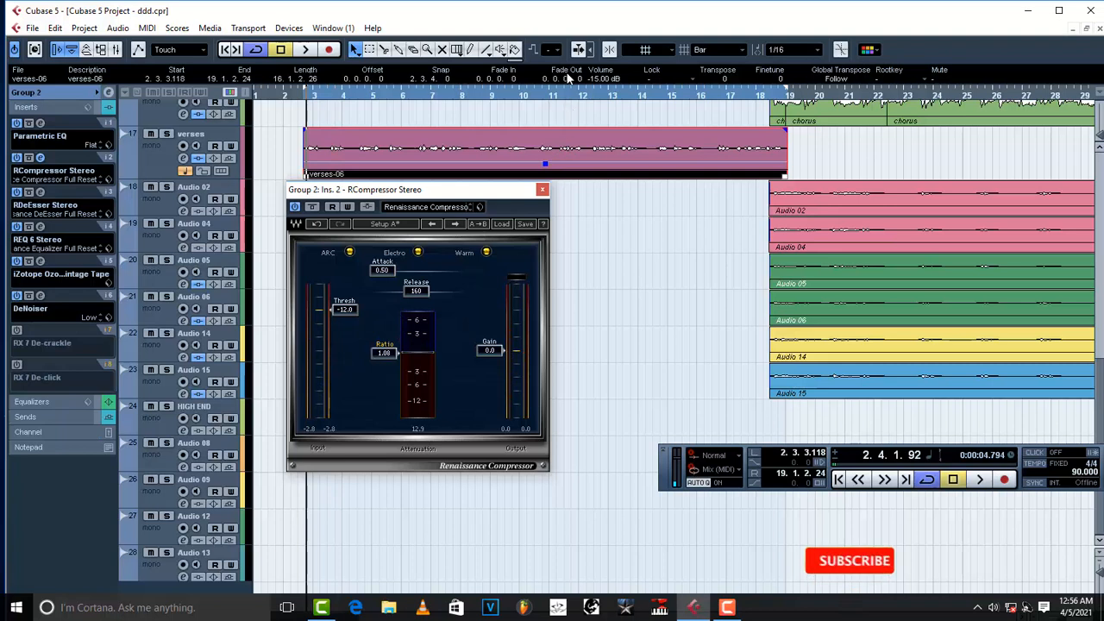
- Set the volume of the verses-06 clip to 0 dB and close the Group 2 compressor
{"action": "scroll", "coordinate": [597, 79], "scroll_direction": "up", "scroll_amount": 9}
{"action": "scroll", "coordinate": [597, 79], "scroll_direction": "up", "scroll_amount": 5}
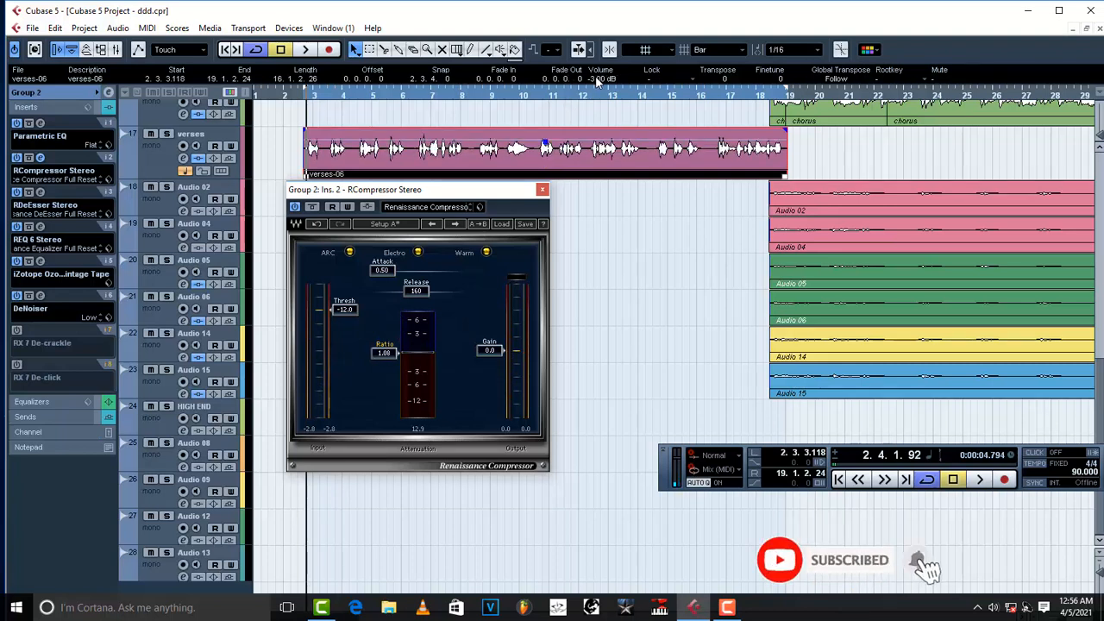
{"action": "scroll", "coordinate": [596, 78], "scroll_direction": "up", "scroll_amount": 1}
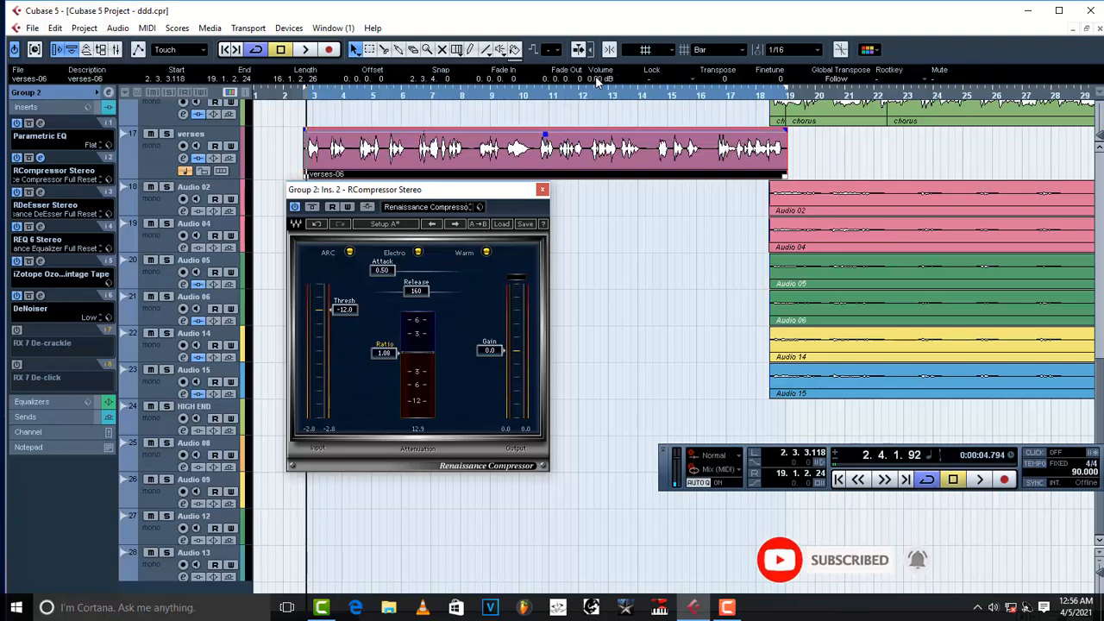
{"action": "left_click", "coordinate": [542, 190]}
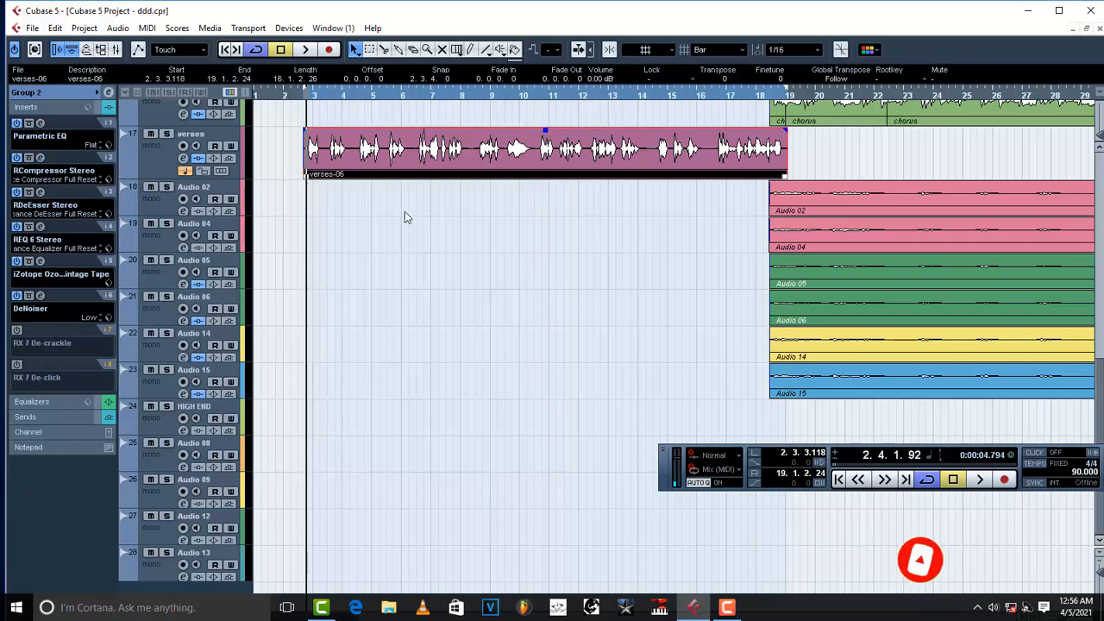
- Reopen the Group 2 compressor to review its ratio control, and close it again
{"action": "left_click", "coordinate": [40, 160]}
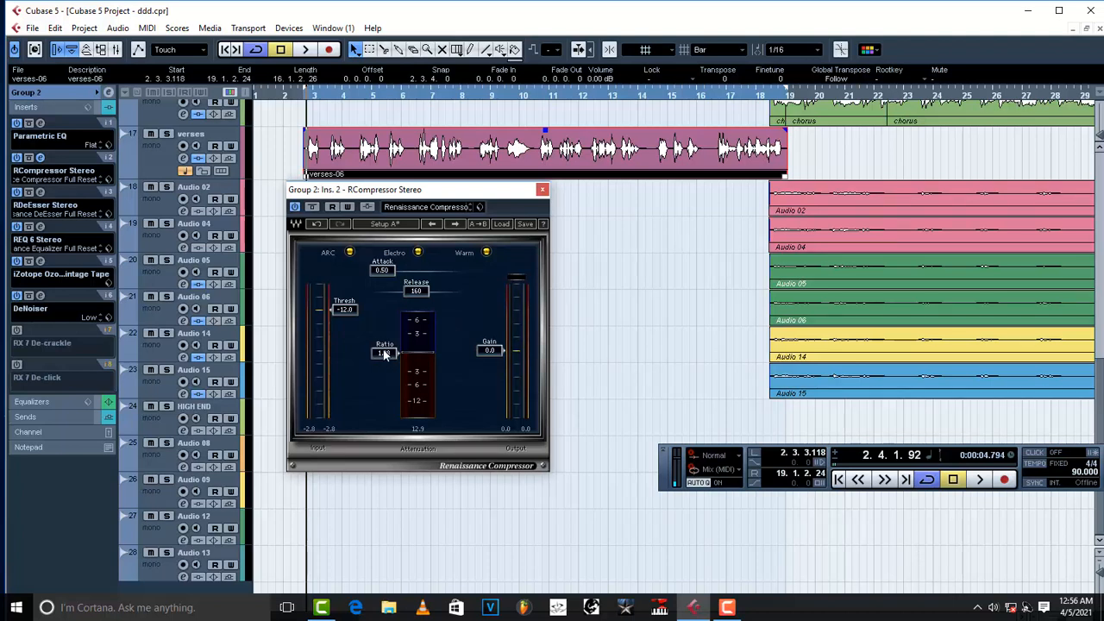
{"action": "scroll", "coordinate": [384, 355], "scroll_direction": "up", "scroll_amount": 5}
{"action": "scroll", "coordinate": [385, 369], "scroll_direction": "up", "scroll_amount": 4}
{"action": "left_click", "coordinate": [542, 190]}
- Solo the Groove Agent ONE 02 track and audition its drum pattern from just before bar 3
{"action": "scroll", "coordinate": [443, 277], "scroll_direction": "up", "scroll_amount": 10}
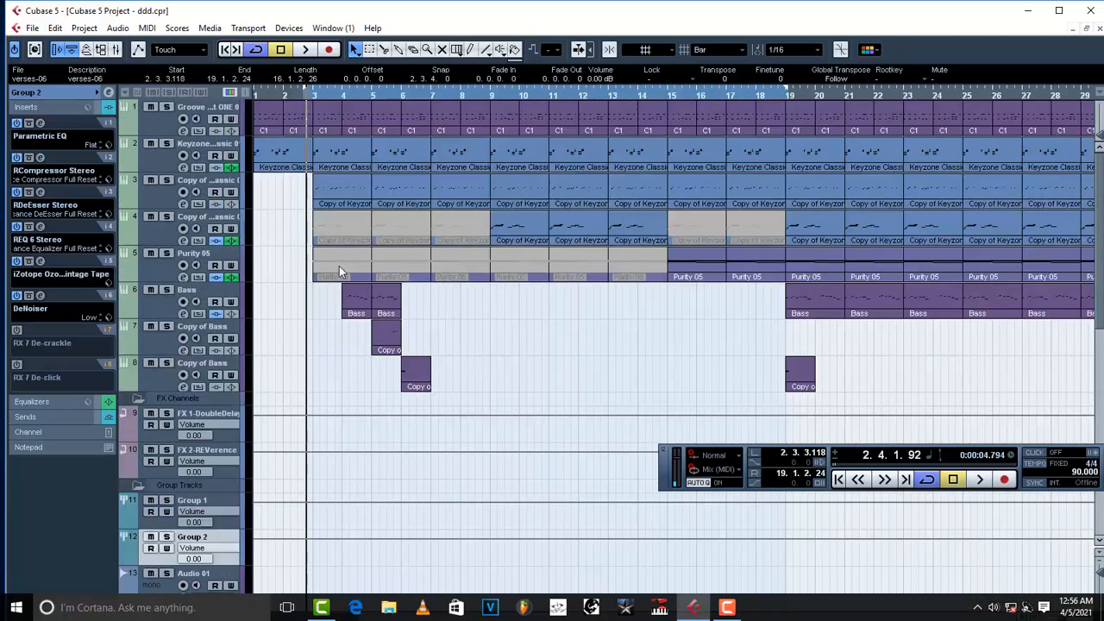
{"action": "key", "text": "space"}
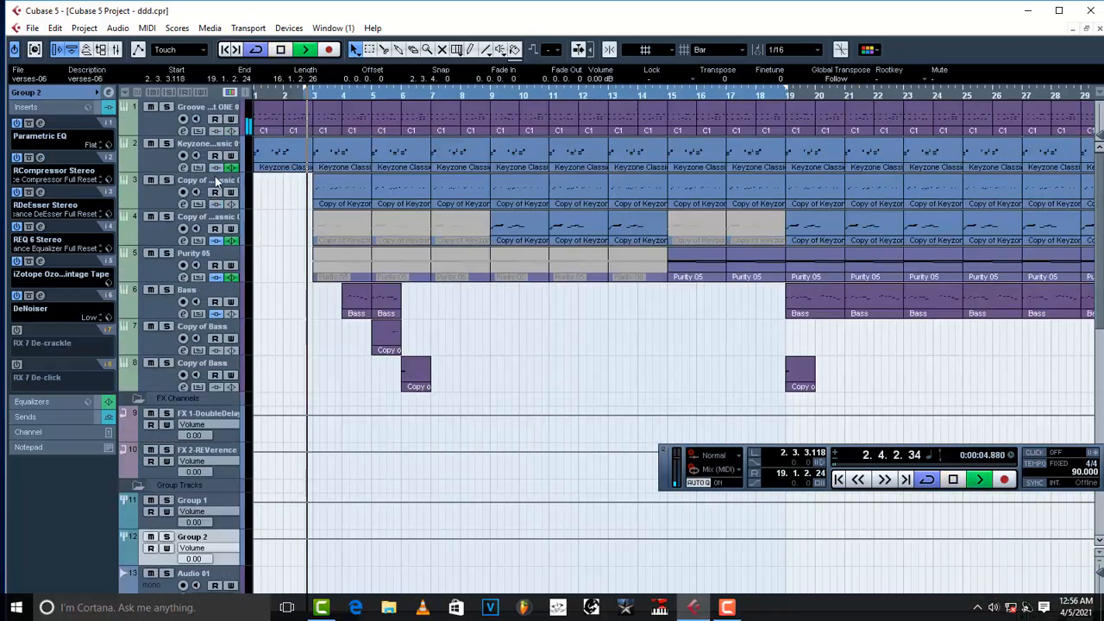
{"action": "left_click", "coordinate": [162, 114]}
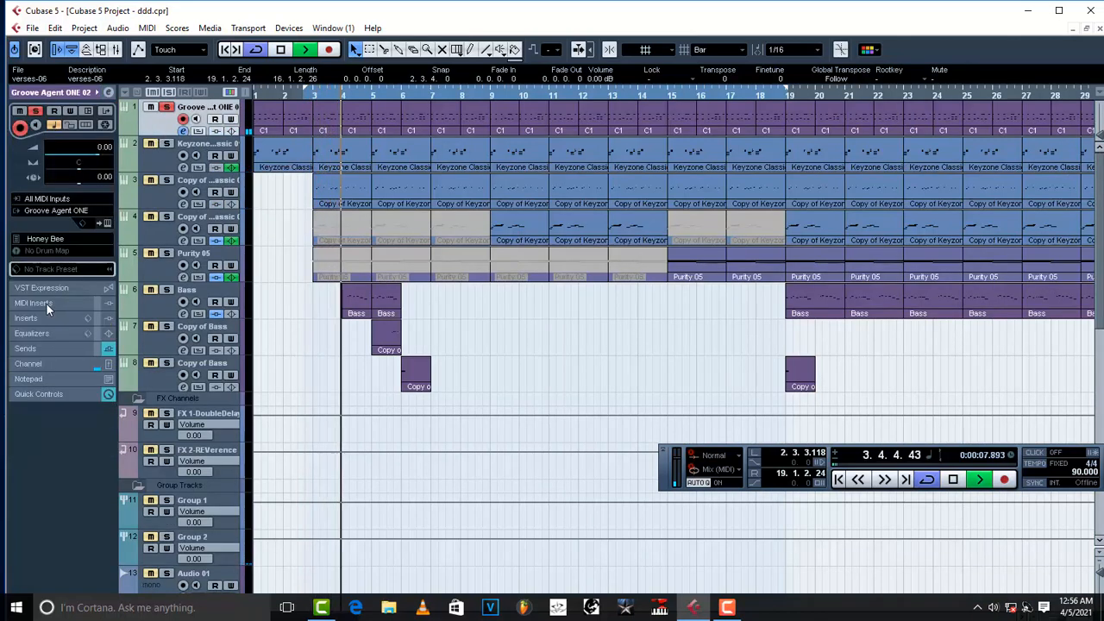
{"action": "key", "text": "space"}
{"action": "key", "text": "space"}
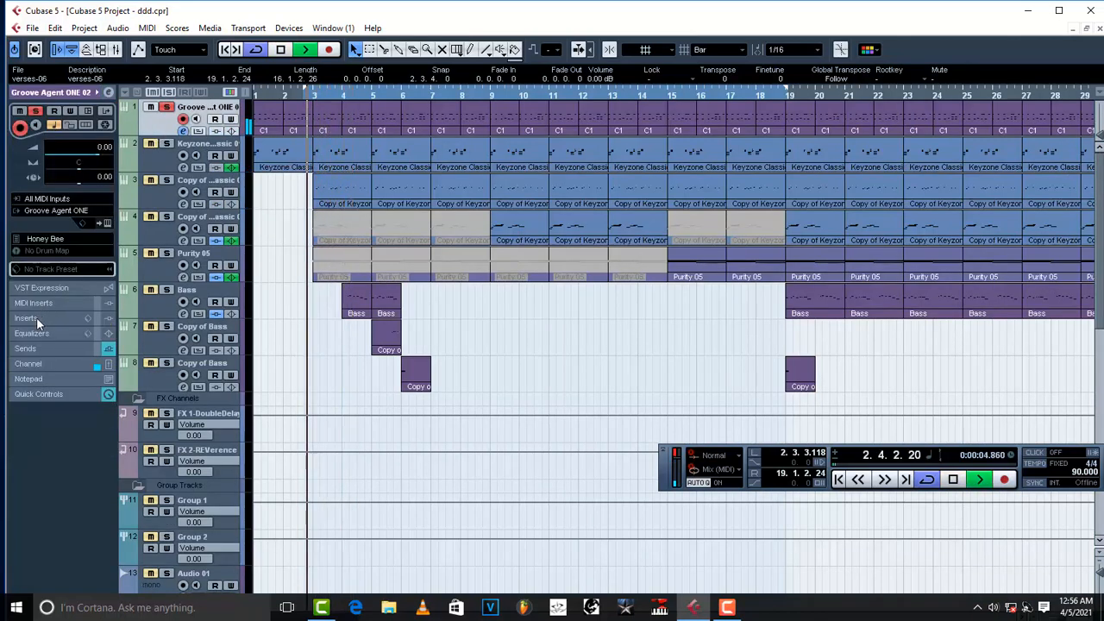
{"action": "key", "text": "space"}
- Set the locators around the C1 drum clip at bar 3 and audition the loop
{"action": "left_click", "coordinate": [334, 125]}
{"action": "key", "text": "p"}
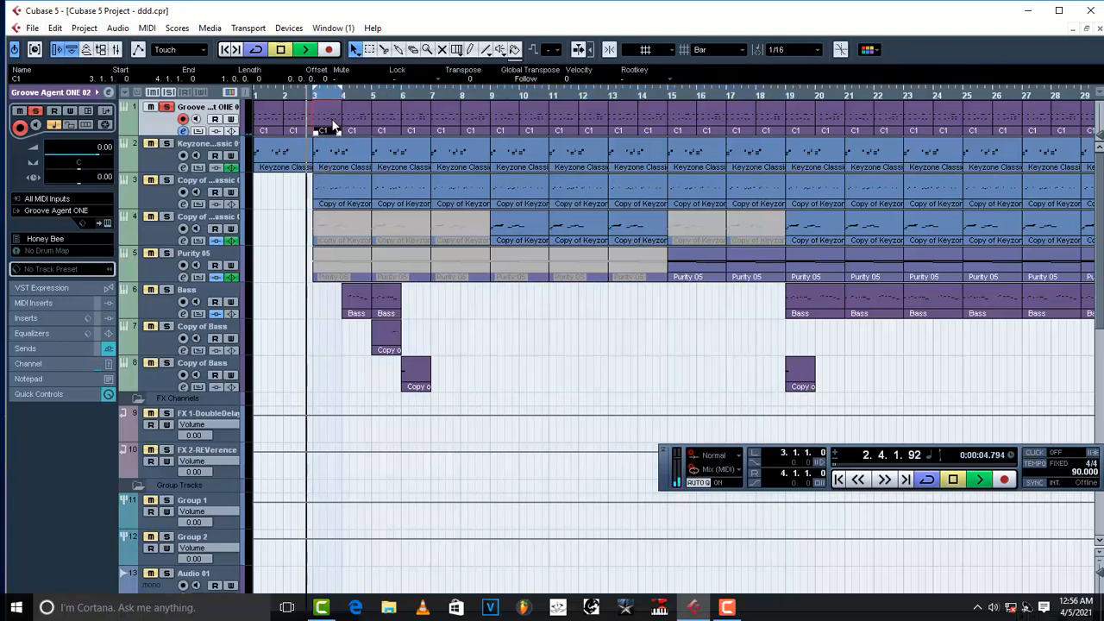
{"action": "key", "text": "space"}
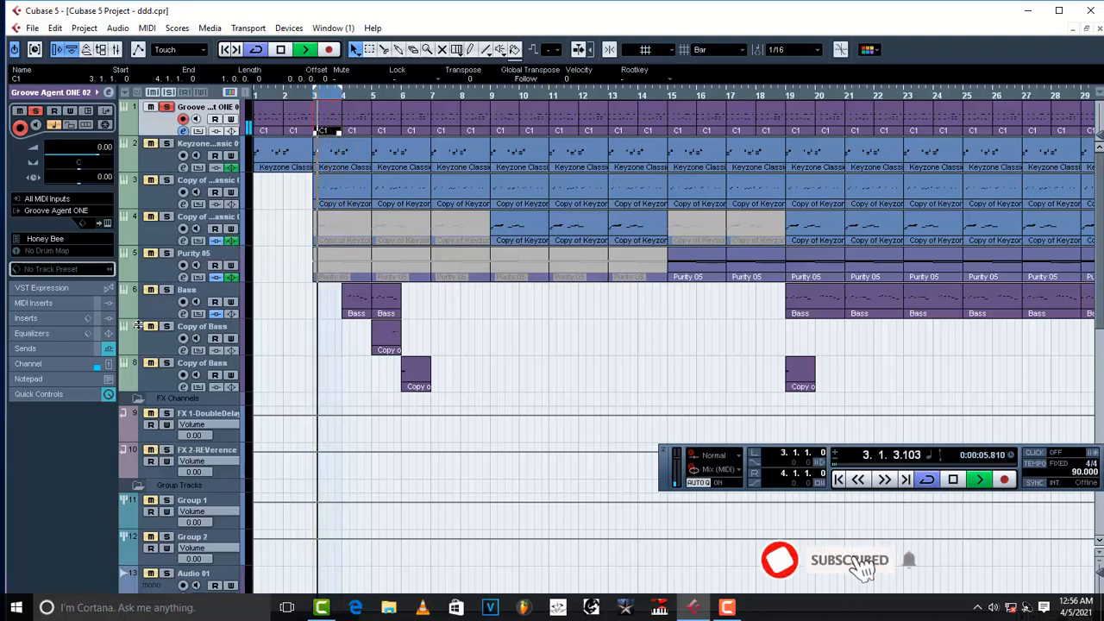
{"action": "key", "text": "space"}
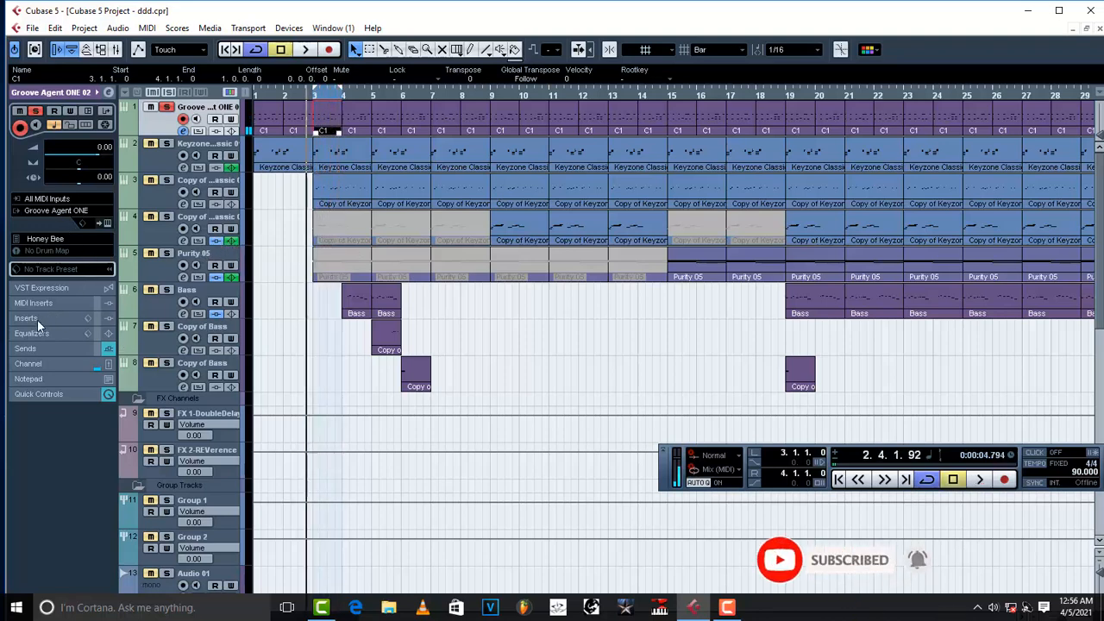
- Load RCompressor Stereo into the first insert slot of the Groove Agent ONE 02 track
{"action": "left_click", "coordinate": [38, 319]}
{"action": "left_click", "coordinate": [34, 172]}
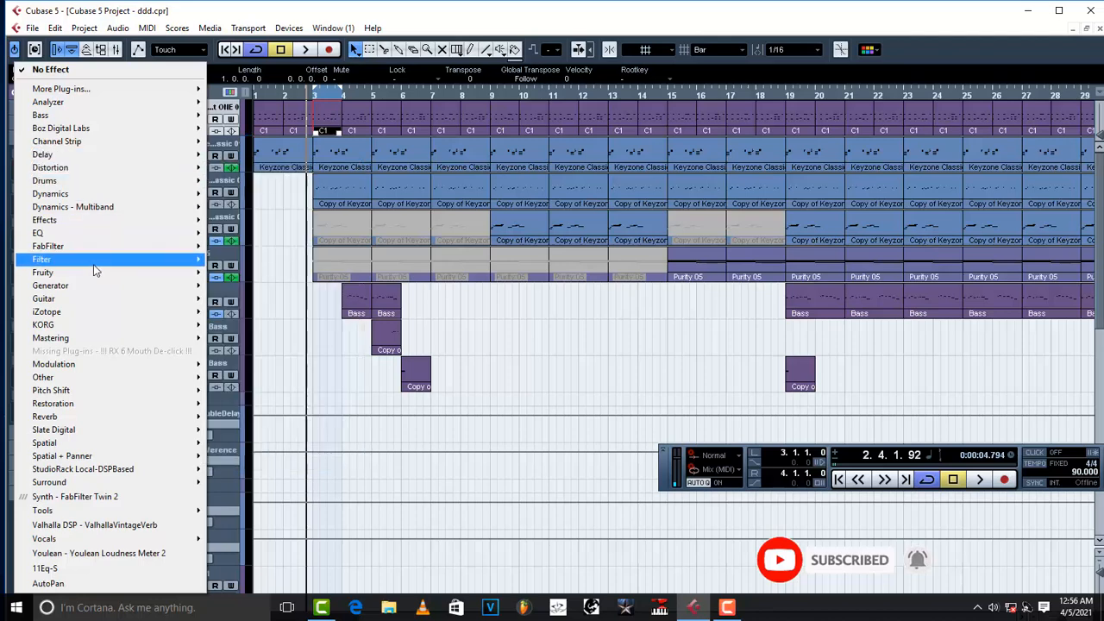
{"action": "mouse_move", "coordinate": [90, 194]}
{"action": "mouse_move", "coordinate": [319, 20]}
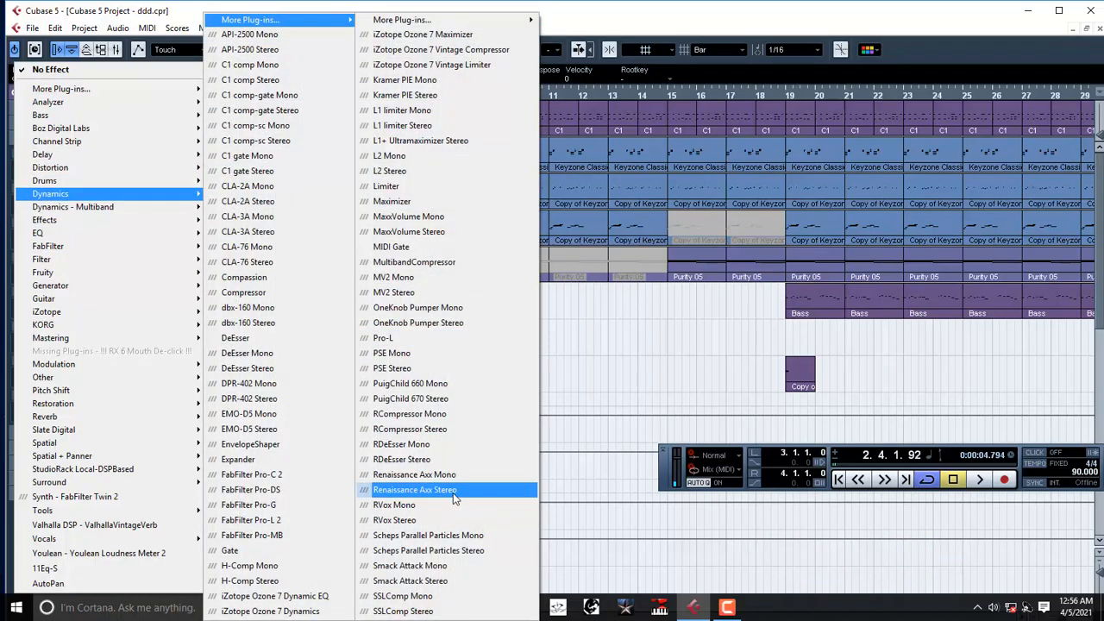
{"action": "left_click", "coordinate": [421, 428]}
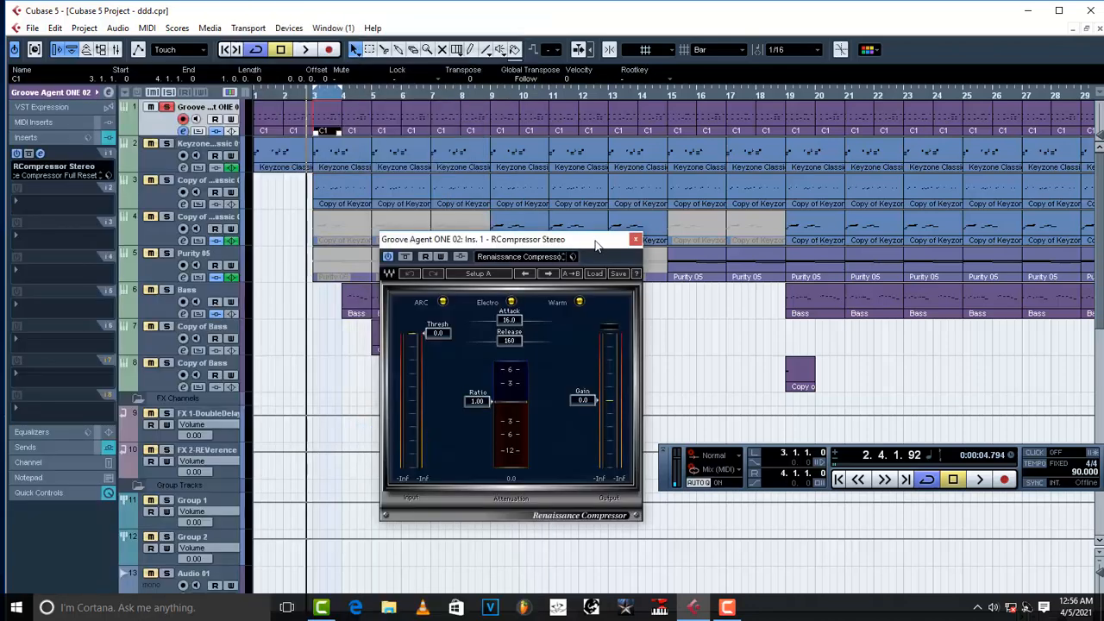
{"action": "left_click", "coordinate": [636, 240]}
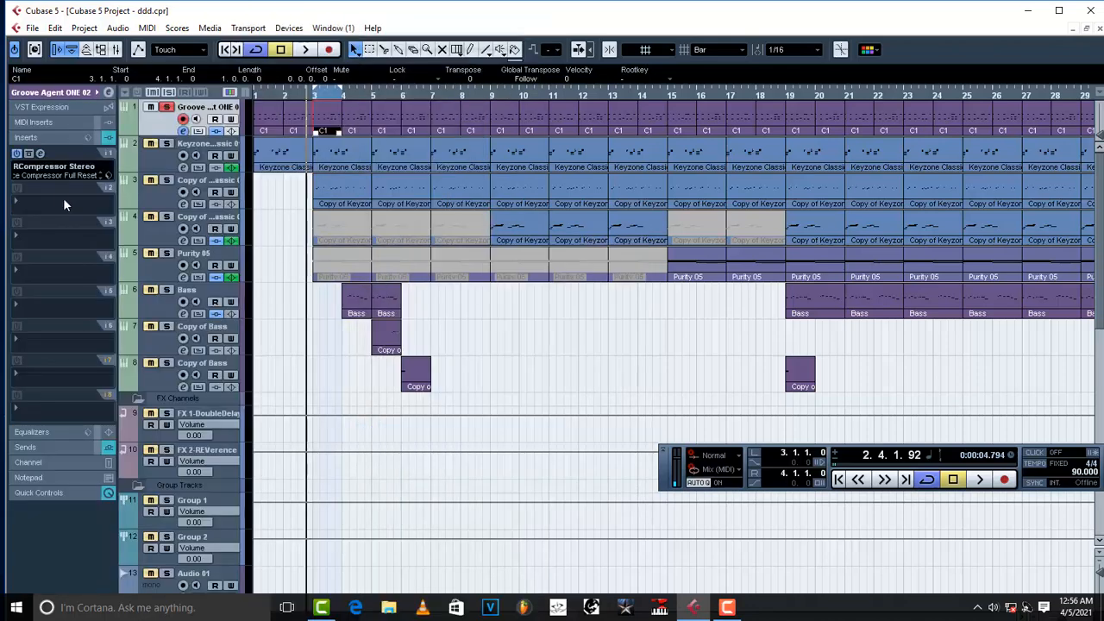
- Set the drum track's compressor threshold to -12.7 while playing the loop
{"action": "left_click", "coordinate": [40, 153]}
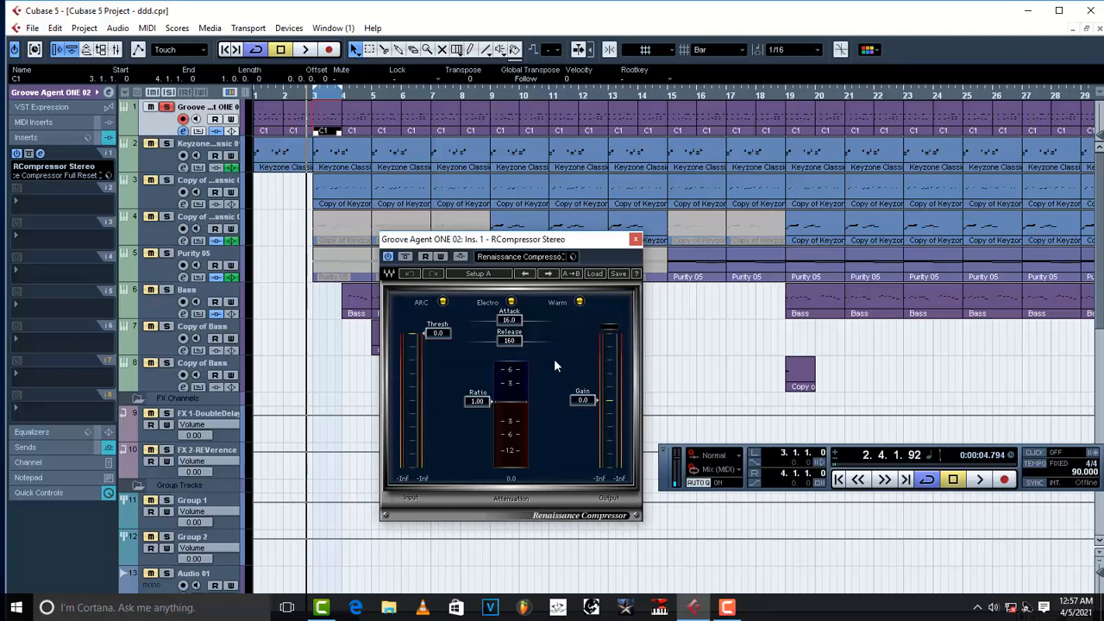
{"action": "left_click_drag", "start_coordinate": [440, 336], "coordinate": [438, 357]}
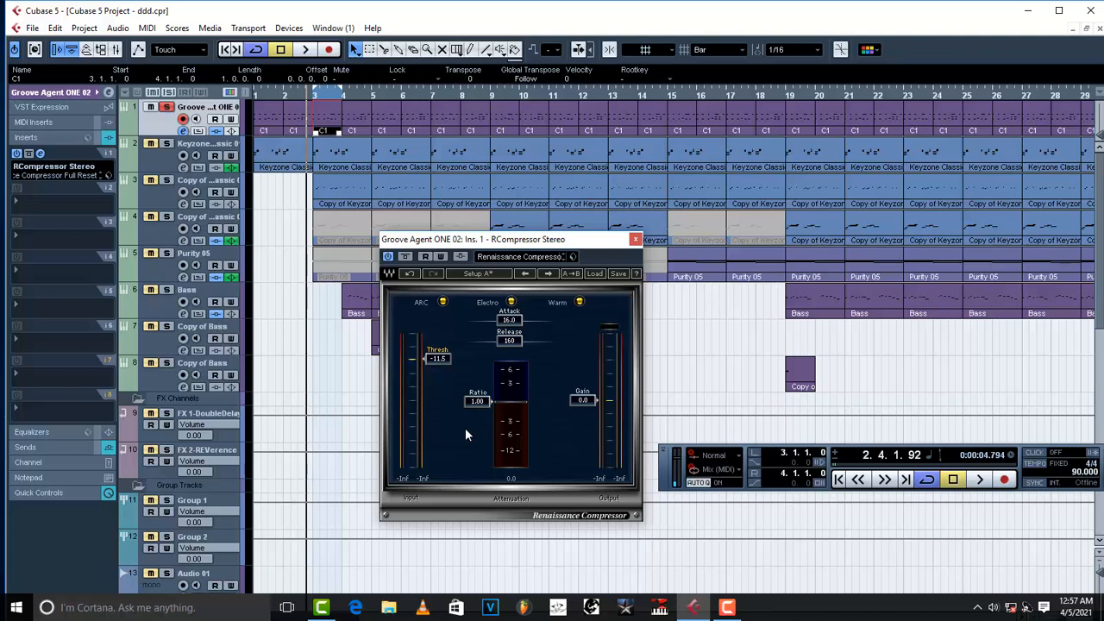
{"action": "key", "text": "space"}
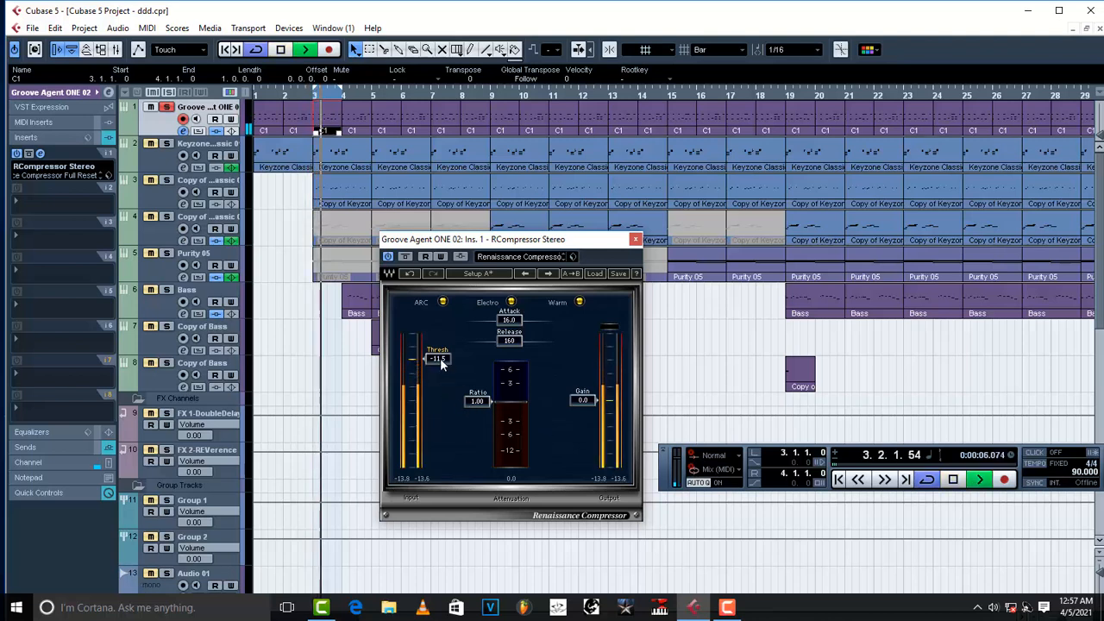
{"action": "mouse_move", "coordinate": [440, 358]}
{"action": "left_mouse_down"}
{"action": "mouse_move", "coordinate": [440, 372]}
{"action": "mouse_move", "coordinate": [439, 360]}
{"action": "left_mouse_up"}
{"action": "key", "text": "space"}
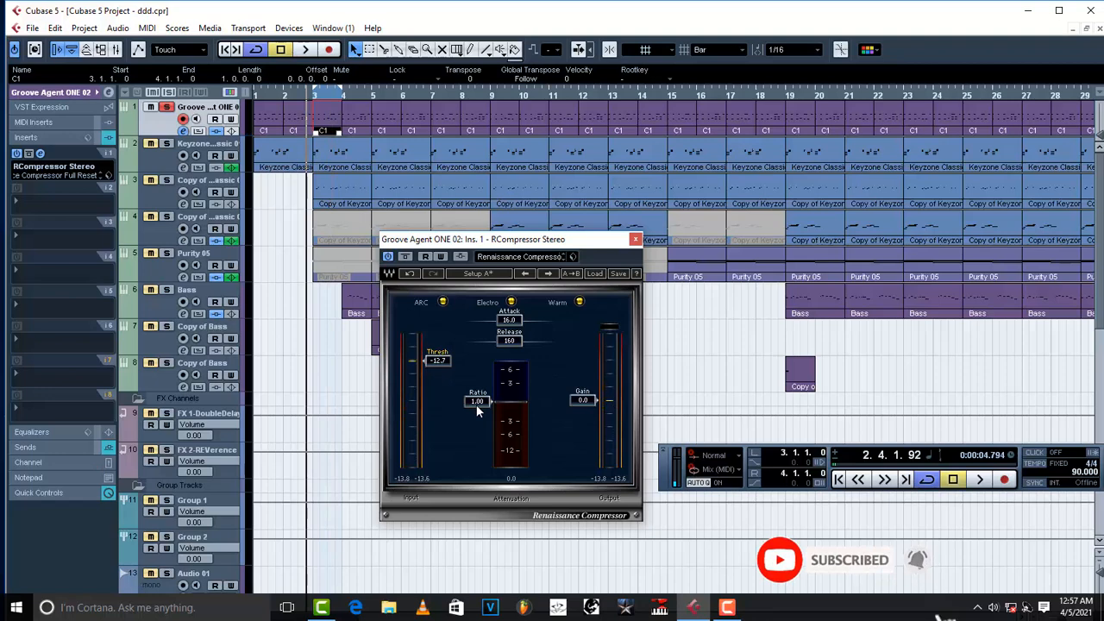
- Lower the drum track's compressor ratio to 0.50 while listening to the loop
{"action": "left_click_drag", "start_coordinate": [476, 405], "coordinate": [476, 379]}
{"action": "key", "text": "space"}
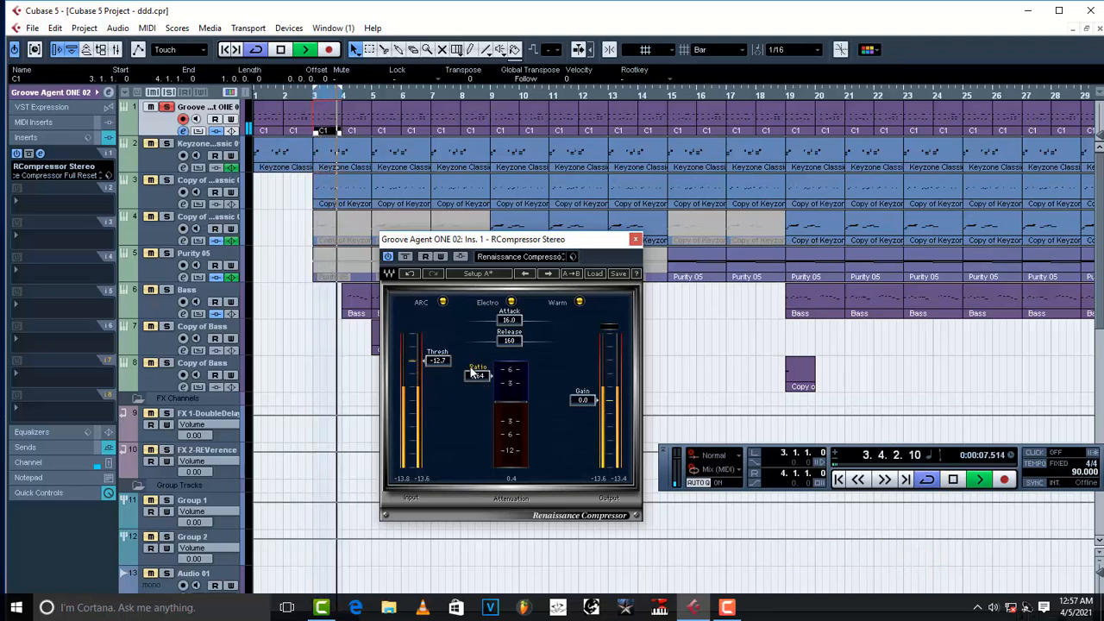
{"action": "left_click_drag", "start_coordinate": [474, 374], "coordinate": [475, 361]}
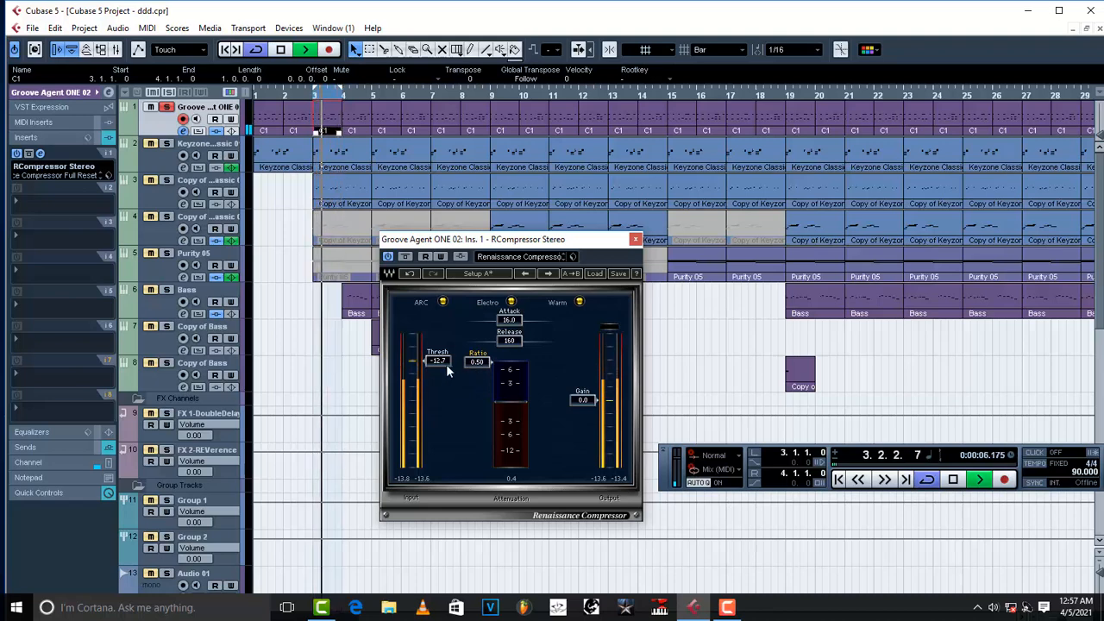
- Lower the drum track's compressor threshold to -24.7 and audition the loop
{"action": "left_click_drag", "start_coordinate": [446, 364], "coordinate": [445, 394]}
{"action": "key", "text": "space"}
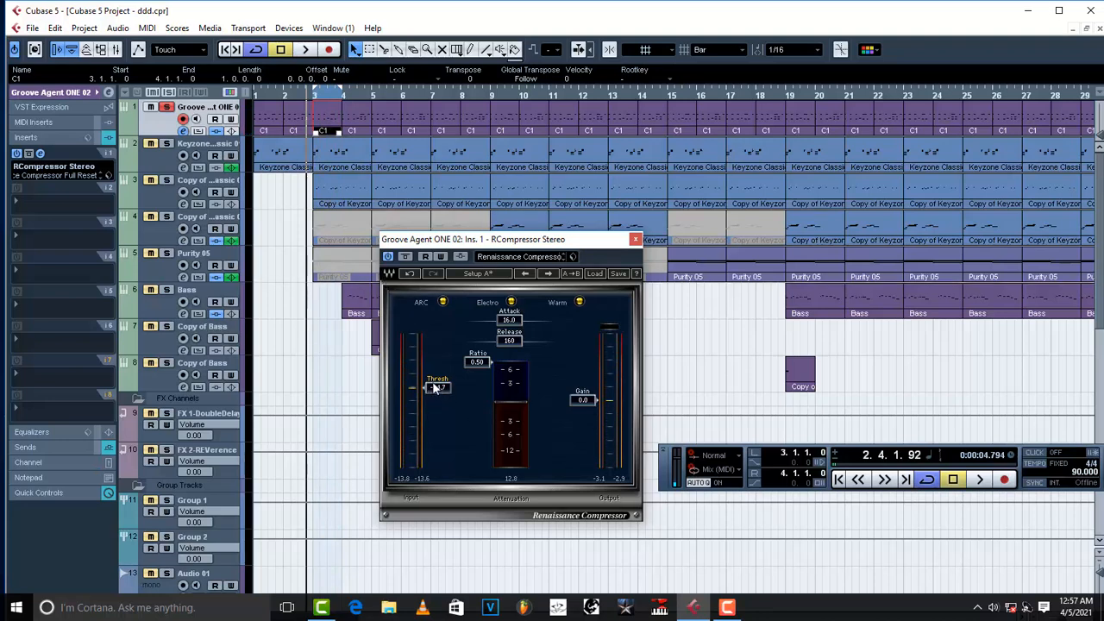
{"action": "key", "text": "space"}
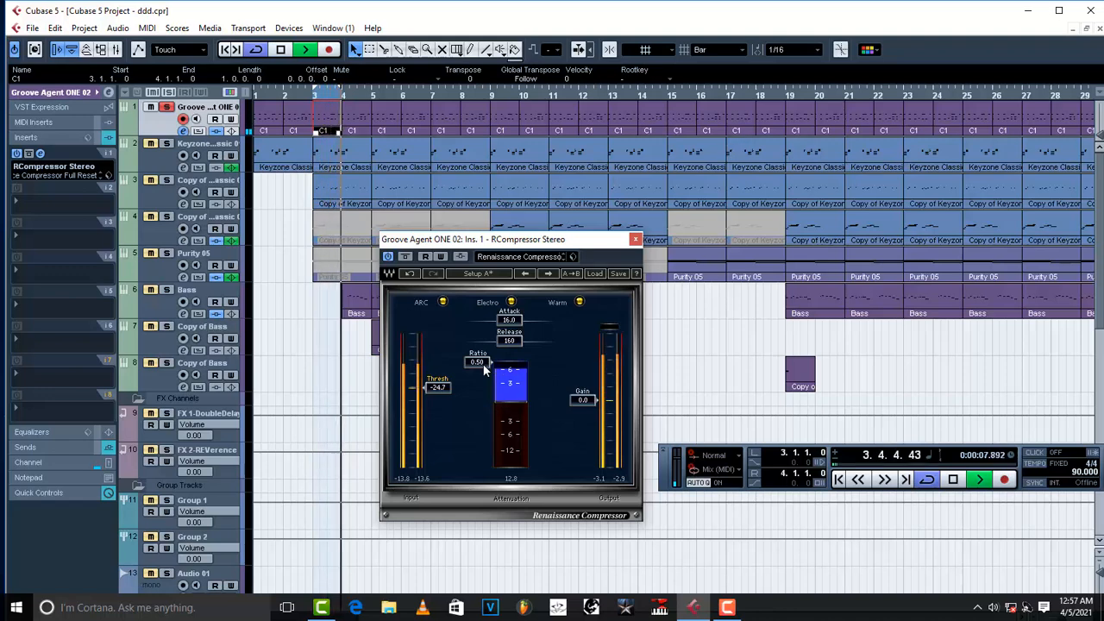
{"action": "key", "text": "space"}
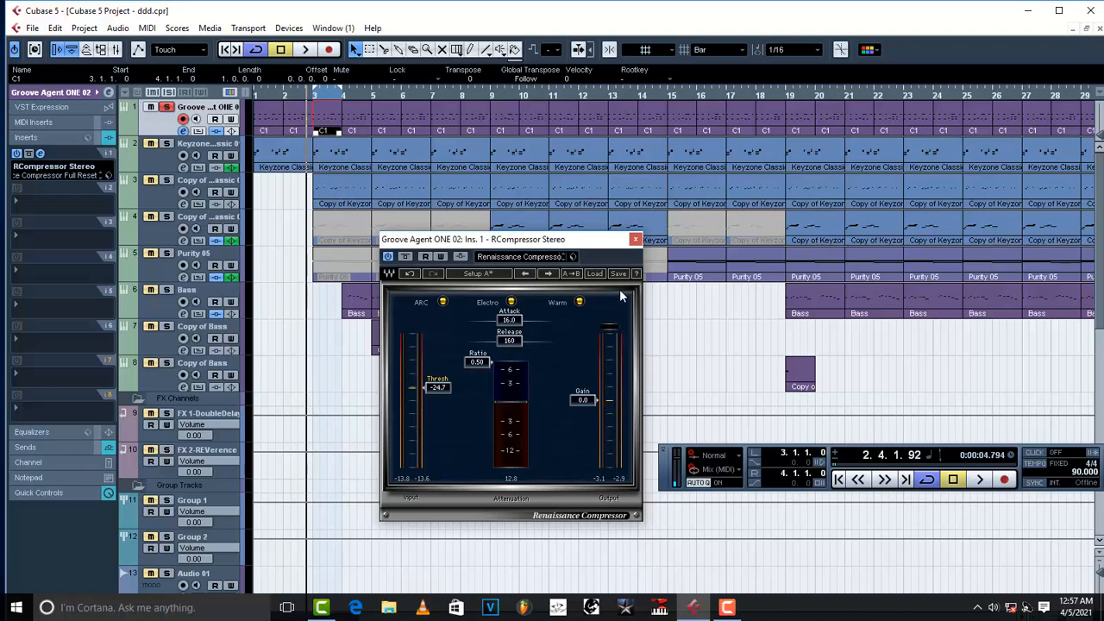
- Close the drum track's compressor and clear it from the first insert slot
{"action": "left_click", "coordinate": [635, 239]}
{"action": "left_click", "coordinate": [30, 167]}
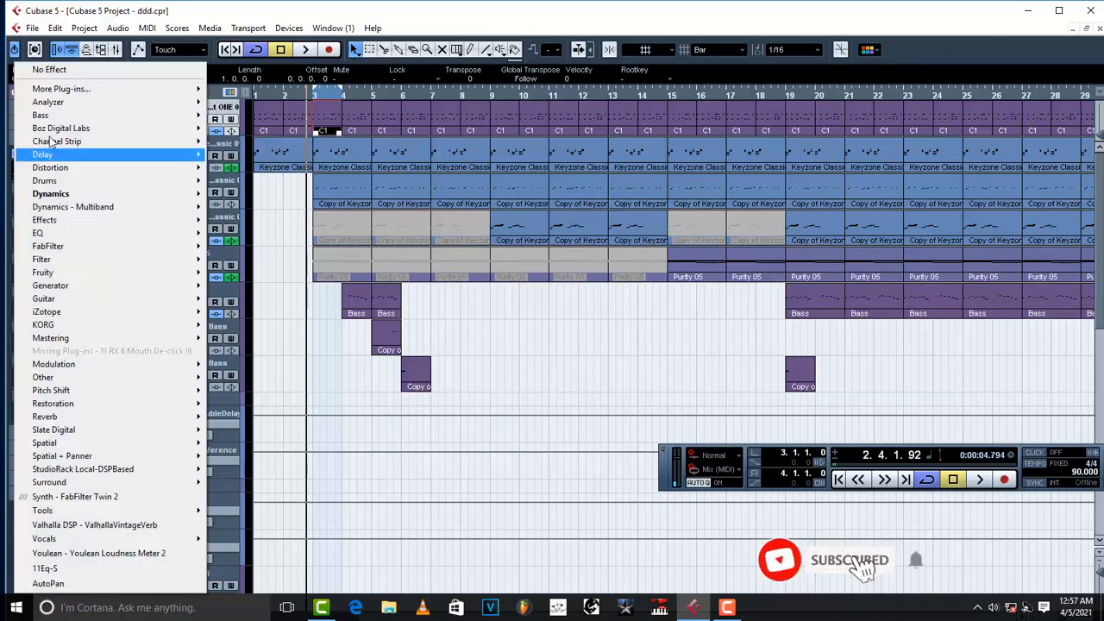
{"action": "left_click", "coordinate": [59, 72]}
{"action": "left_click", "coordinate": [527, 381]}
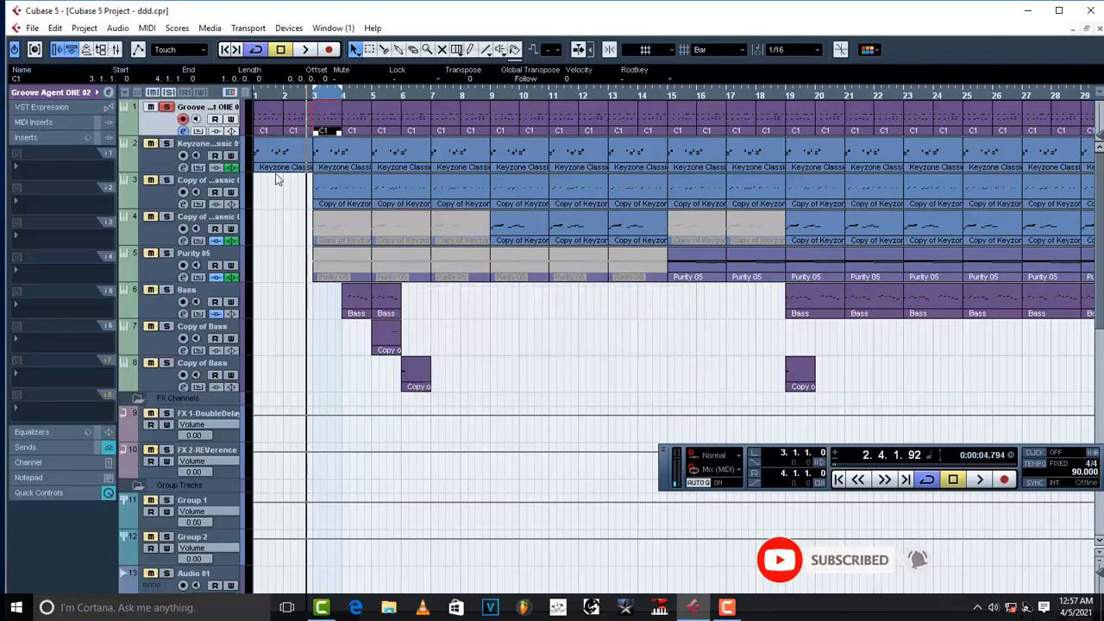
- Turn off solo on the Groove Agent ONE 02 track and return to the verses track
{"action": "scroll", "coordinate": [336, 373], "scroll_direction": "down", "scroll_amount": 5}
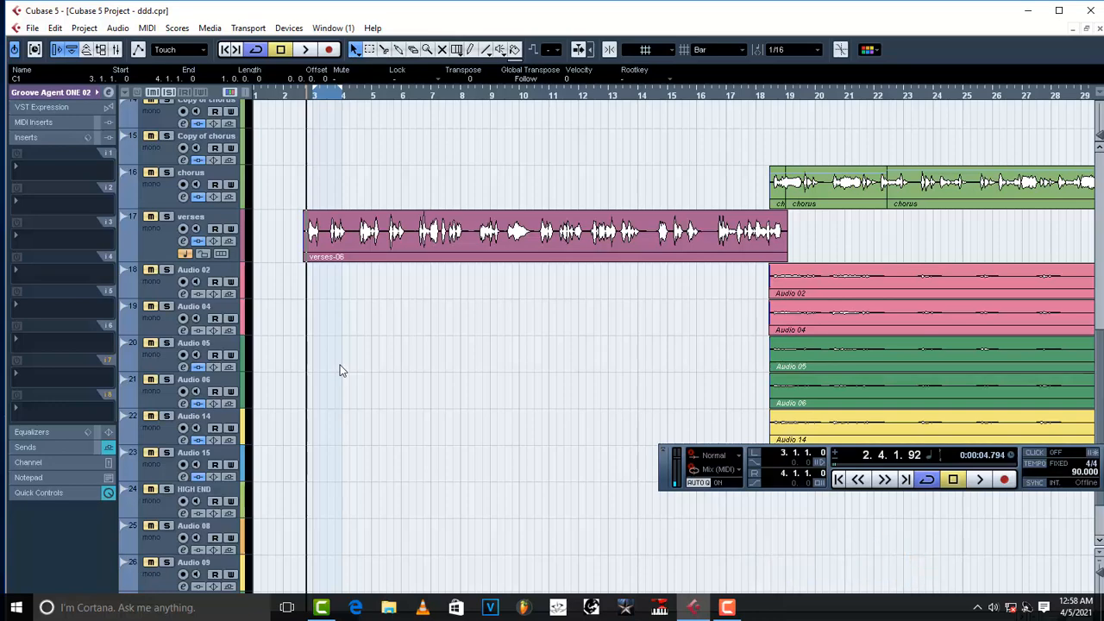
{"action": "scroll", "coordinate": [340, 371], "scroll_direction": "up", "scroll_amount": 3}
{"action": "scroll", "coordinate": [340, 371], "scroll_direction": "up", "scroll_amount": 2}
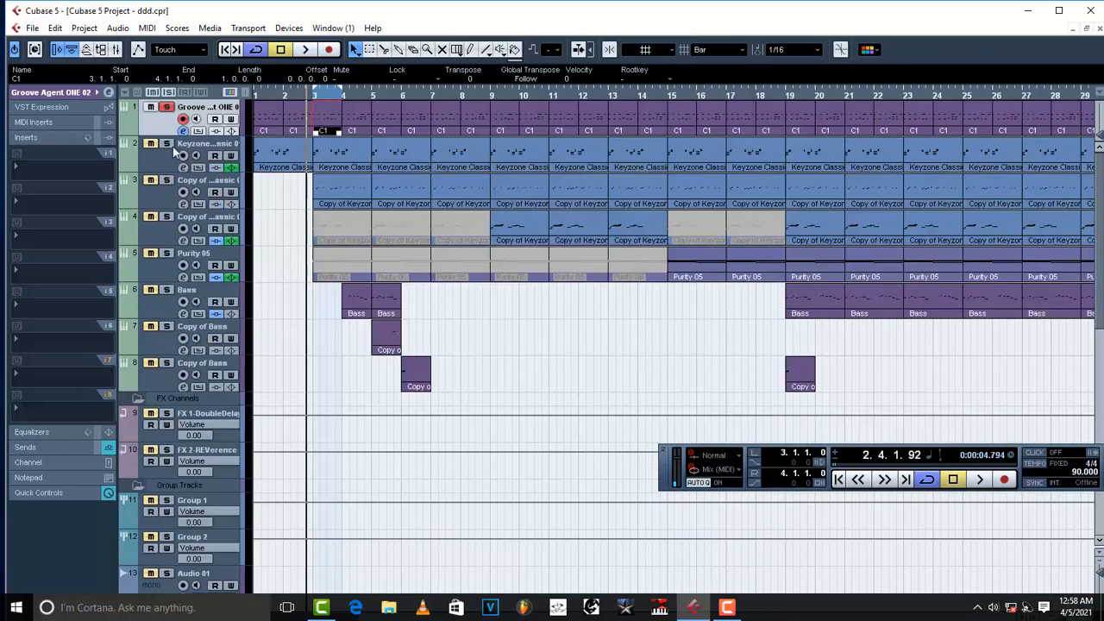
{"action": "left_click", "coordinate": [166, 107]}
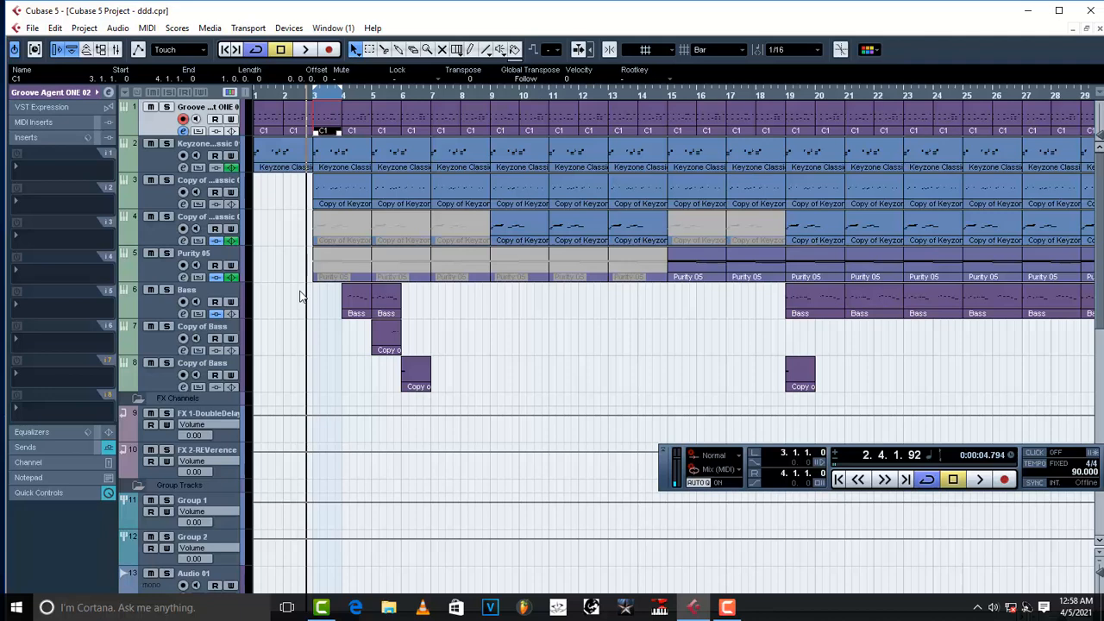
{"action": "scroll", "coordinate": [292, 304], "scroll_direction": "down", "scroll_amount": 5}
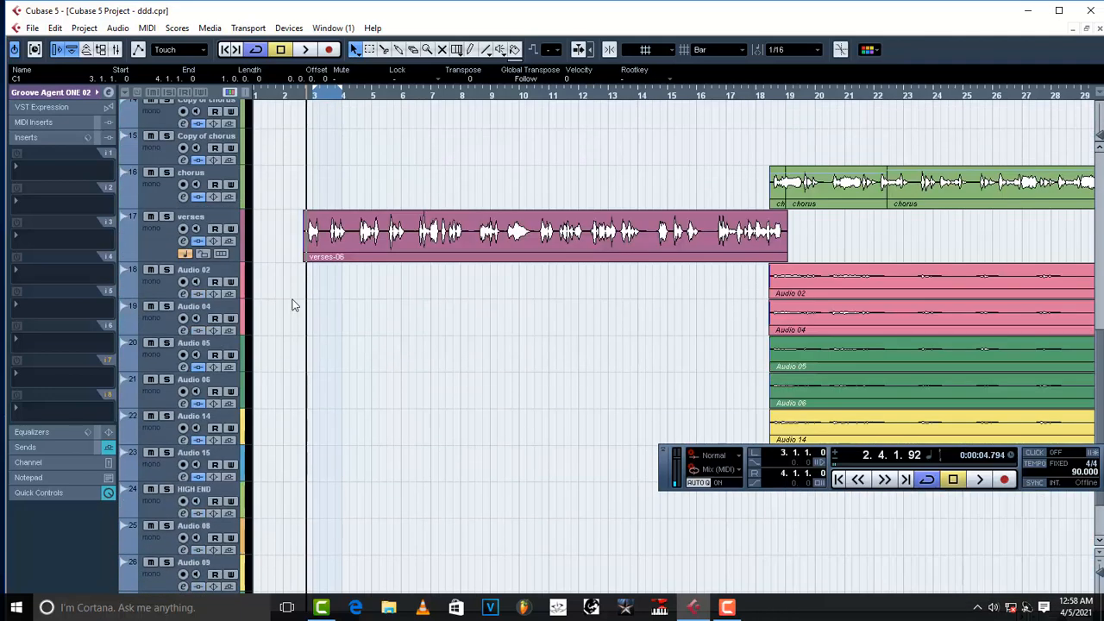
{"action": "scroll", "coordinate": [292, 304], "scroll_direction": "down", "scroll_amount": 1}
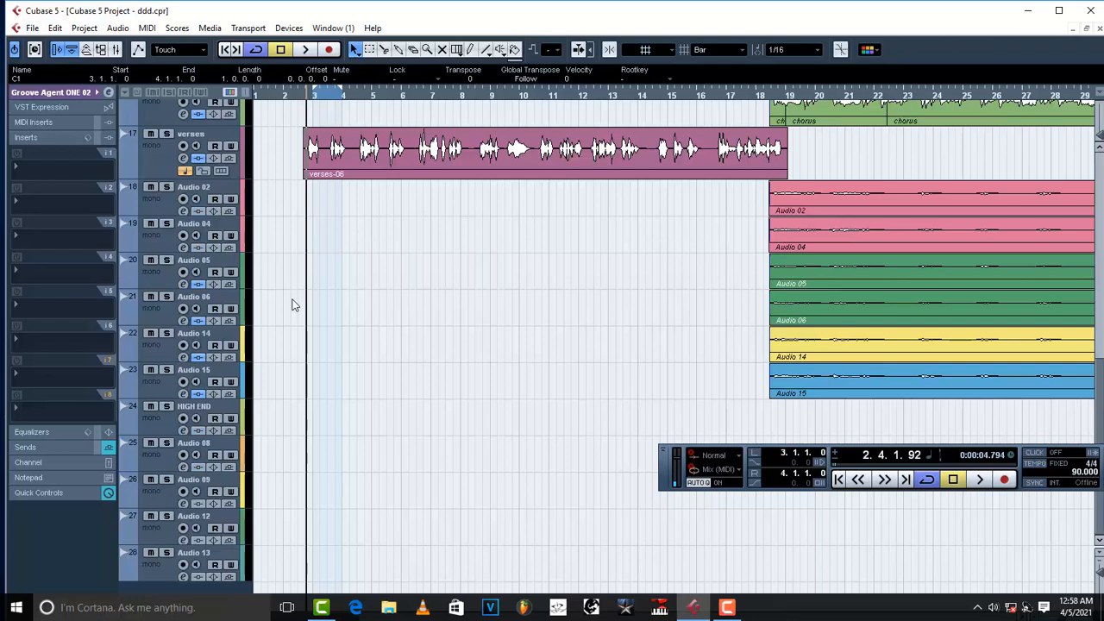